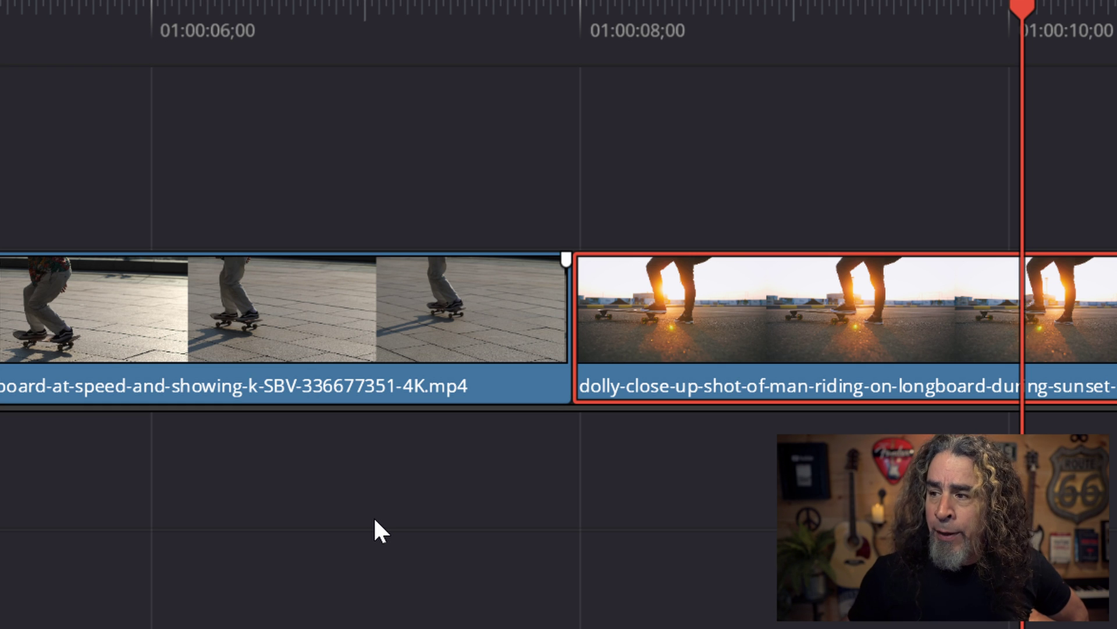
- Move the longboard sunset clip up to Video 2 so that it overlaps the end of the skateboarder clip
left_click_drag(719, 304, 712, 225)
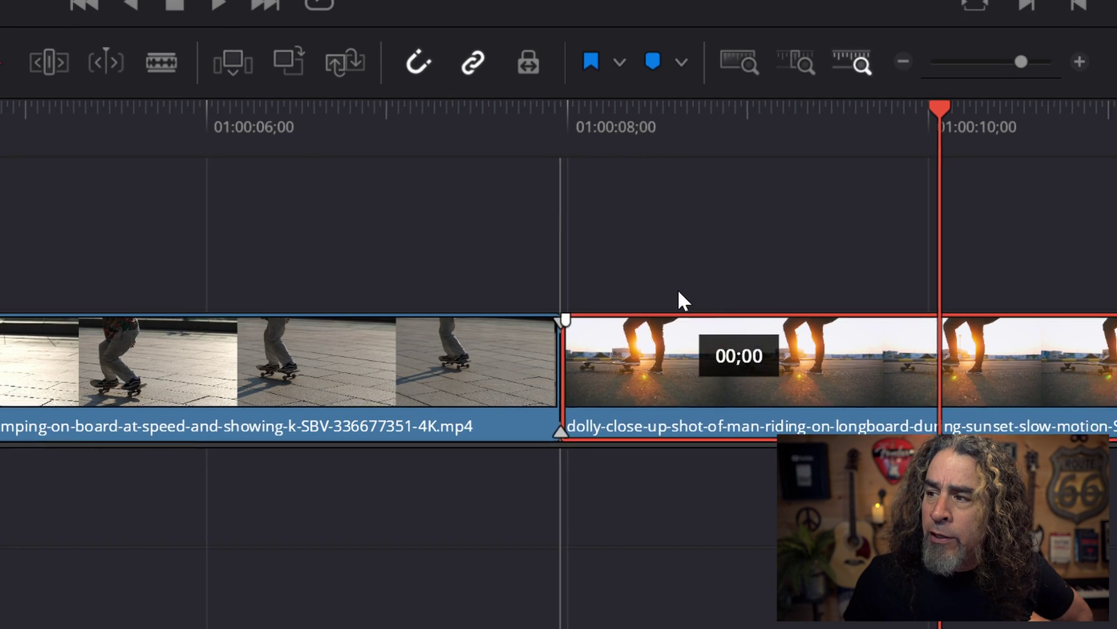
left_click_drag(682, 300, 364, 288)
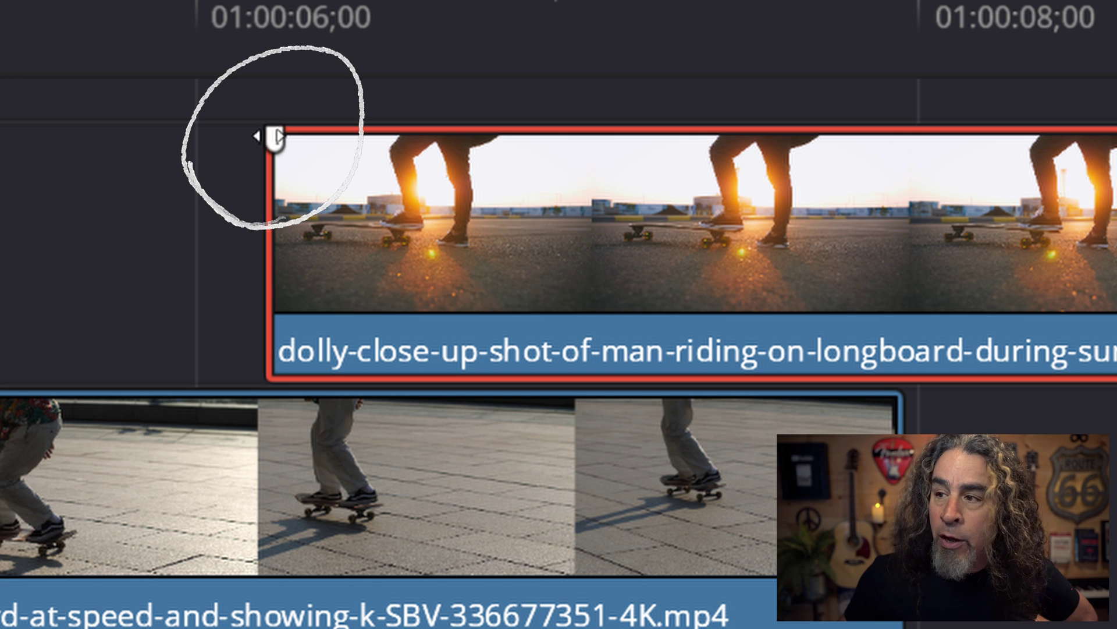
- Fade in the longboard clip and fade out the skateboarder clip across their overlap, and play back the blend
left_click(275, 138)
left_click_drag(281, 138, 878, 140)
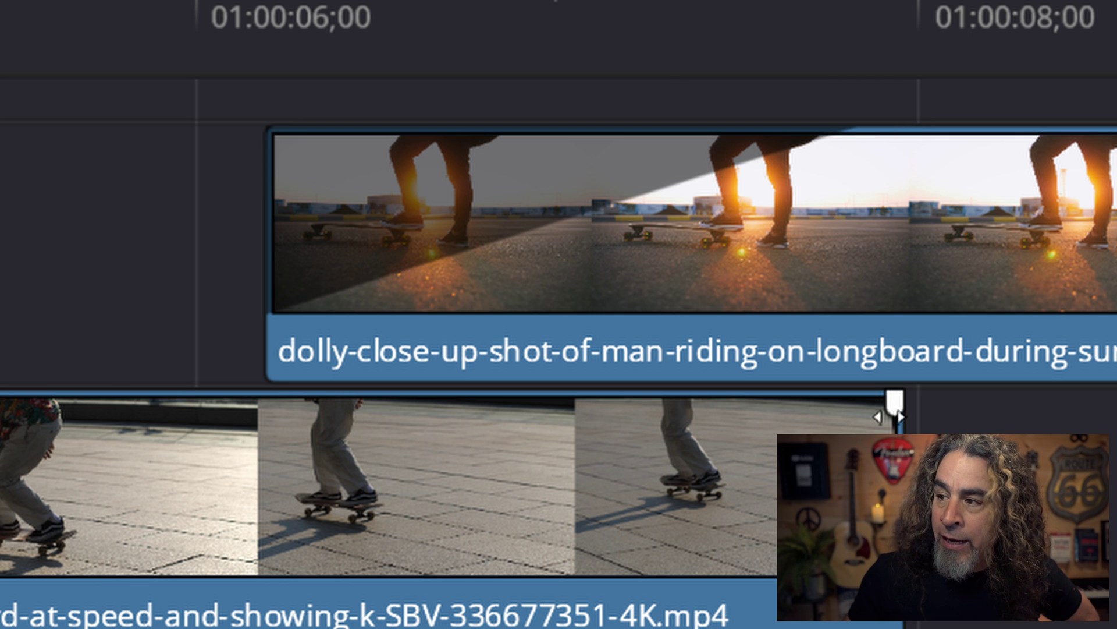
left_click_drag(900, 410, 268, 349)
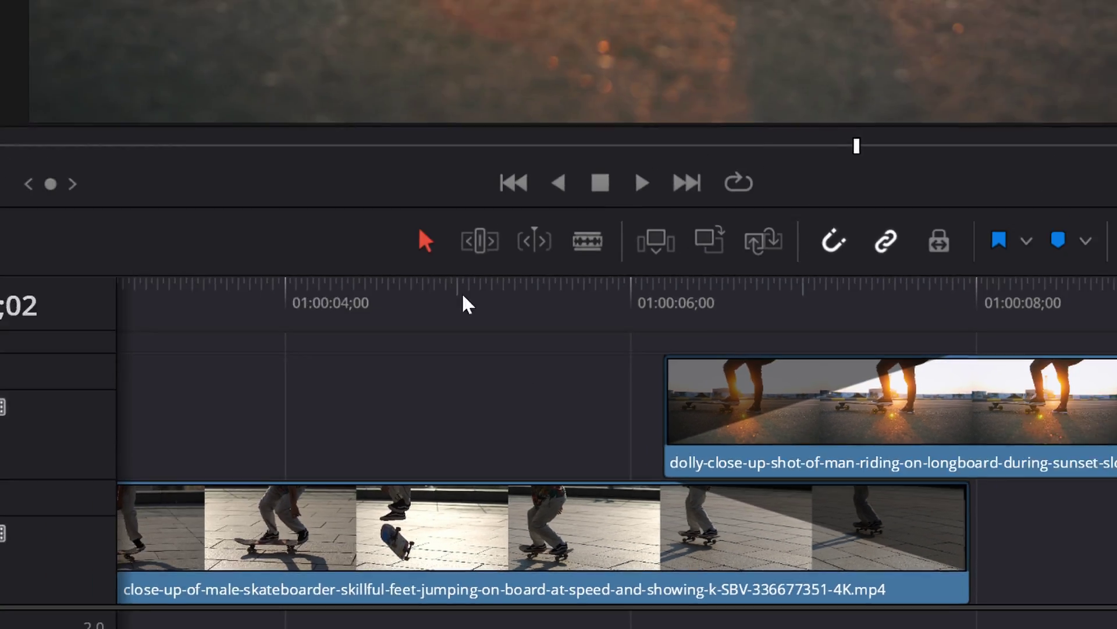
left_click(463, 298)
key("space")
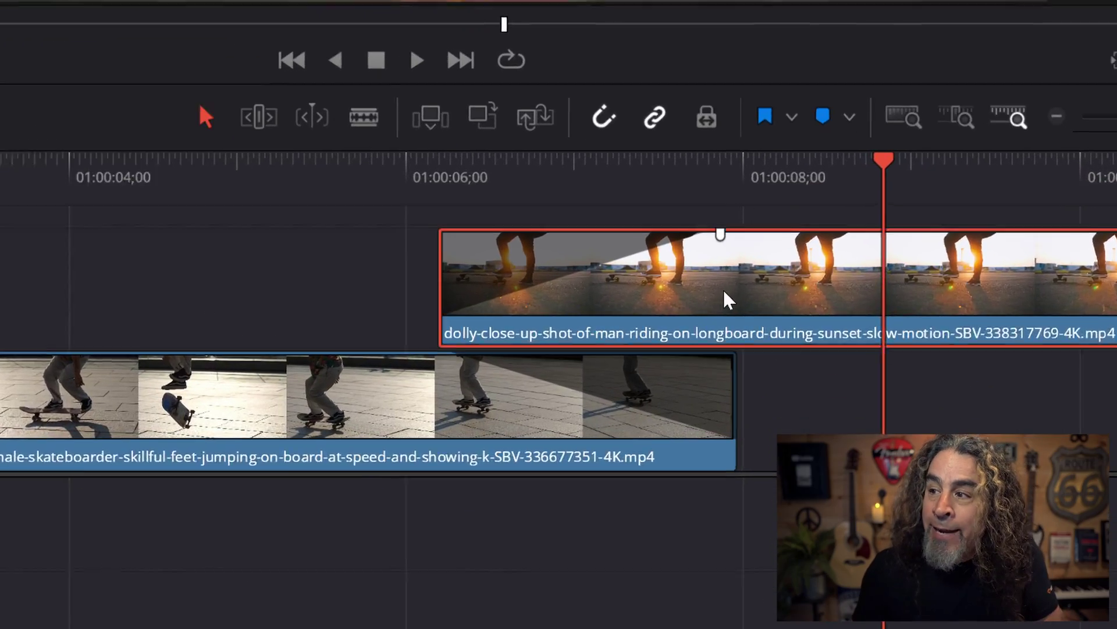
- Move the longboard clip back down to Video 1, directly after the end of the skateboarder clip
mouse_move(728, 300)
left_mouse_down()
mouse_move(841, 280)
mouse_move(724, 299)
left_mouse_up()
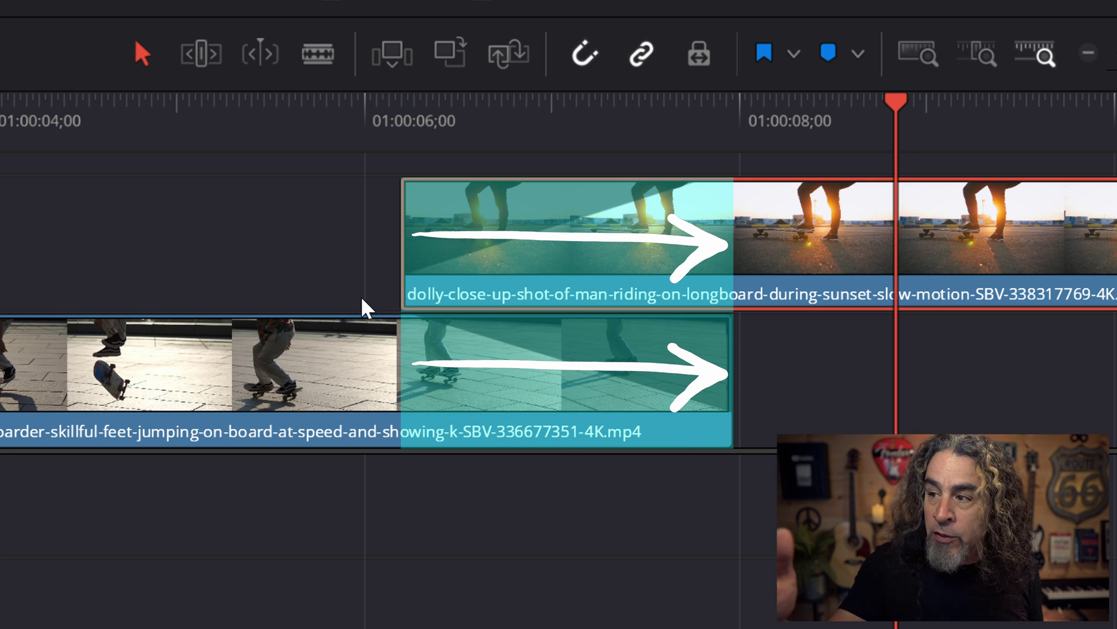
left_click_drag(606, 305, 754, 341)
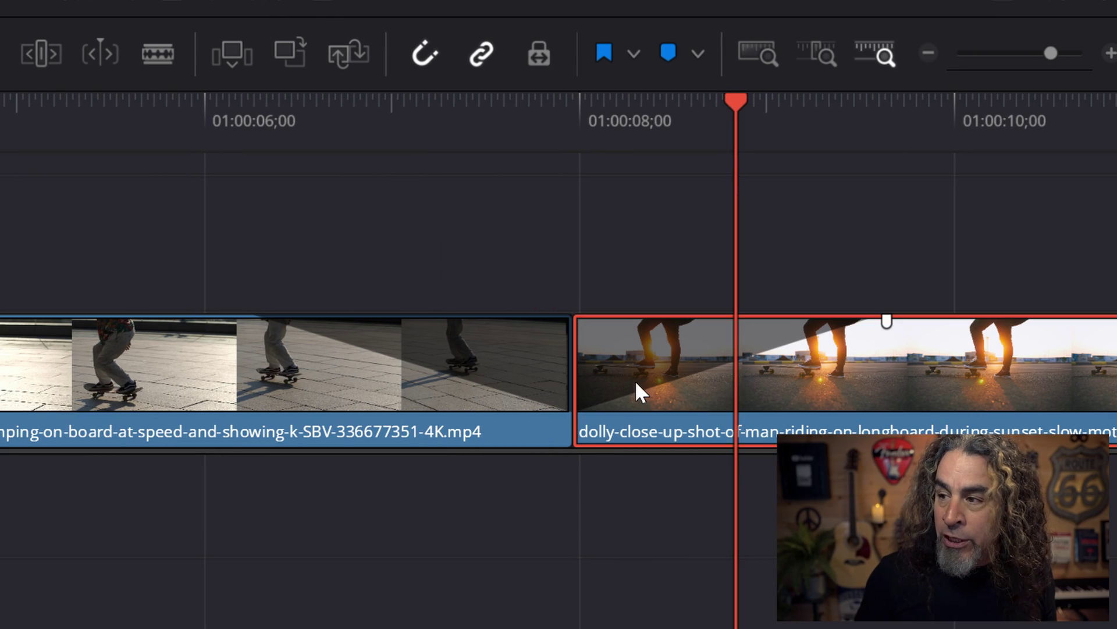
left_click(315, 399)
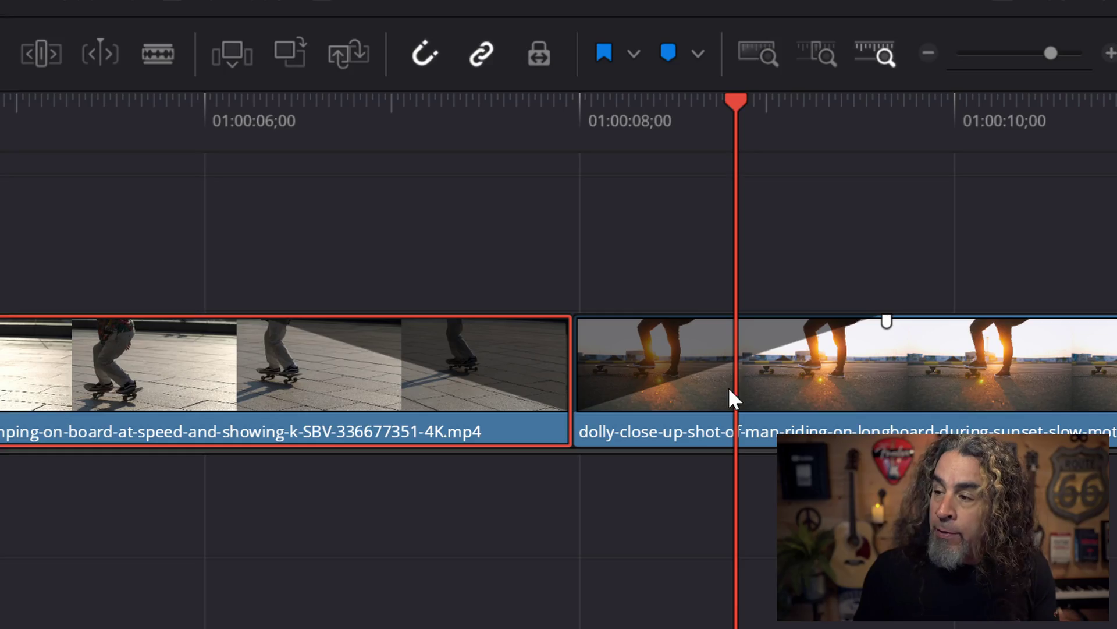
left_click(729, 385)
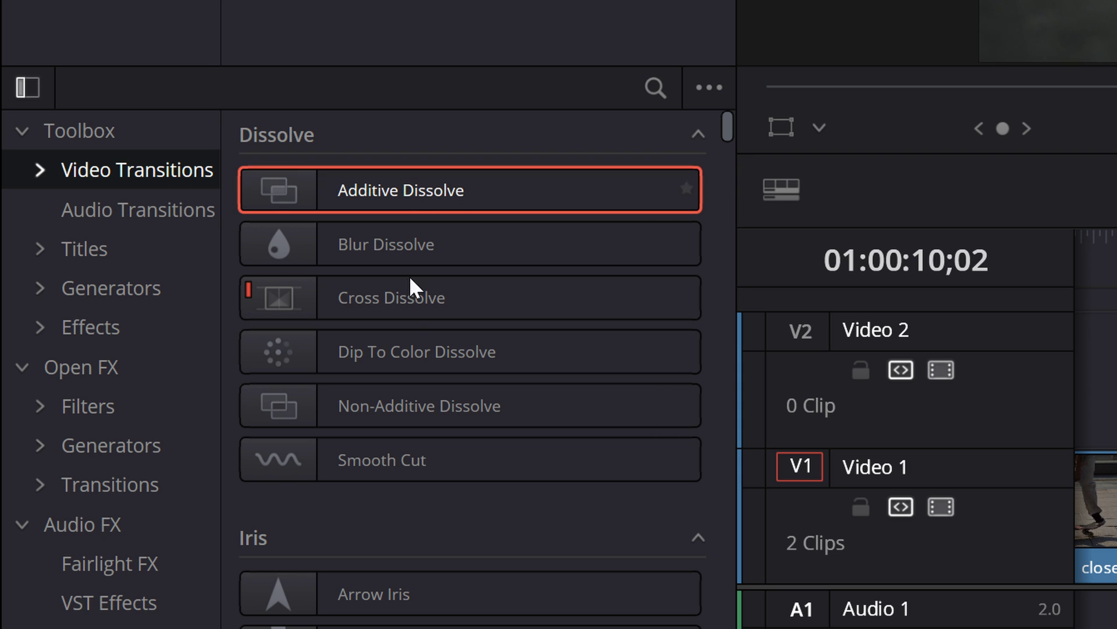
- Try to apply a Cross Dissolve at the cut between the skateboarder and longboard clips
left_click_drag(232, 300, 661, 360)
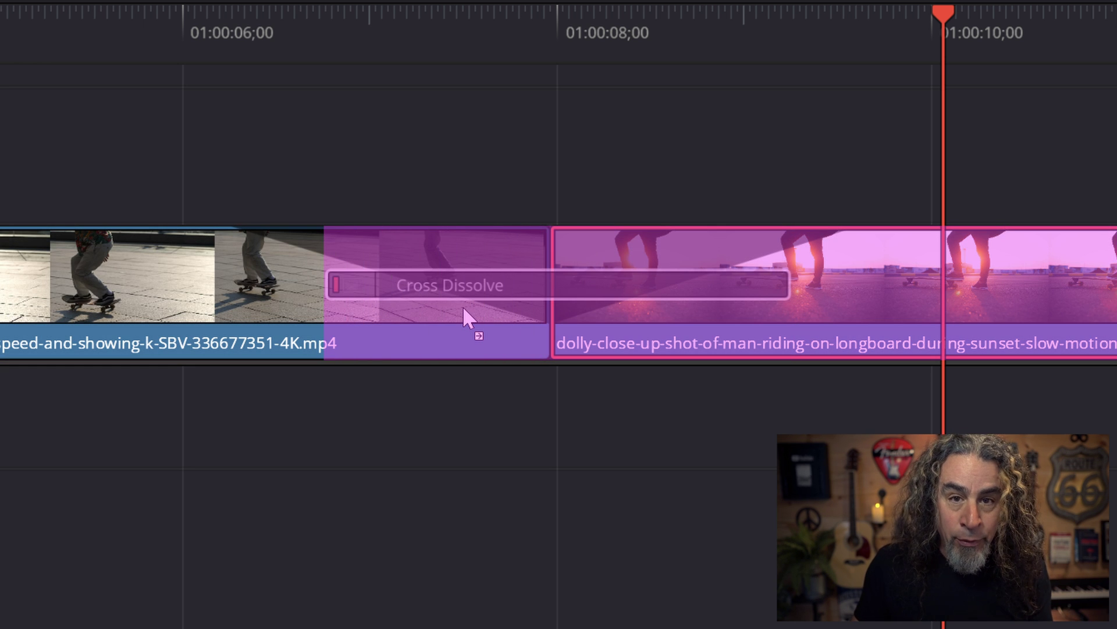
left_click_drag(463, 307, 234, 225)
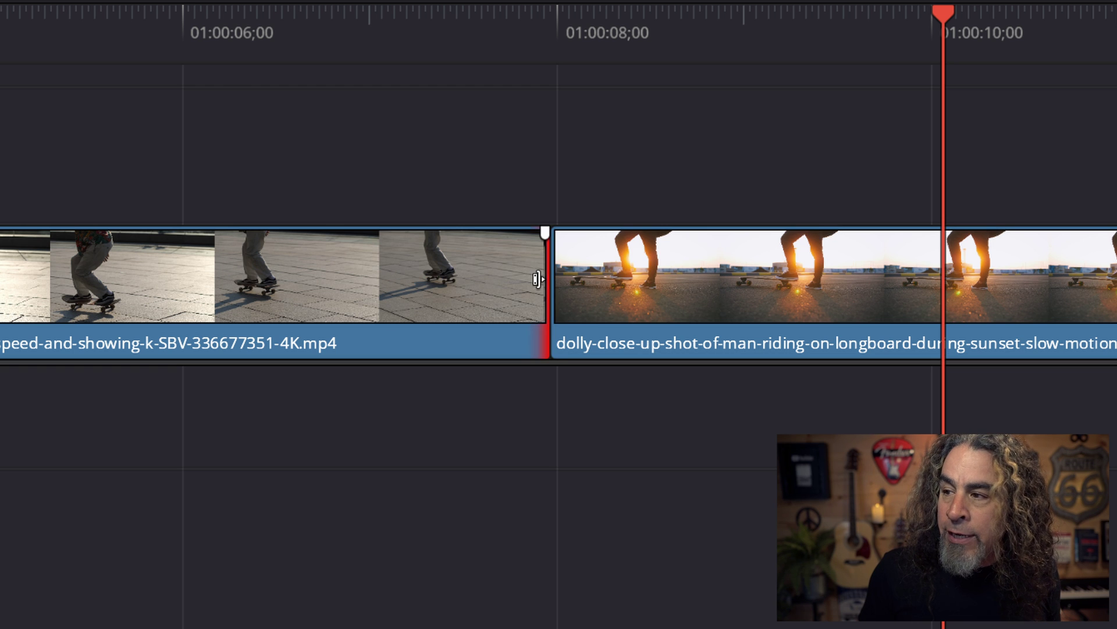
- Trim the skateboarder clip's end and about 1;03 off the longboard clip's start, and close the gap between the clips
left_click_drag(537, 279, 294, 298)
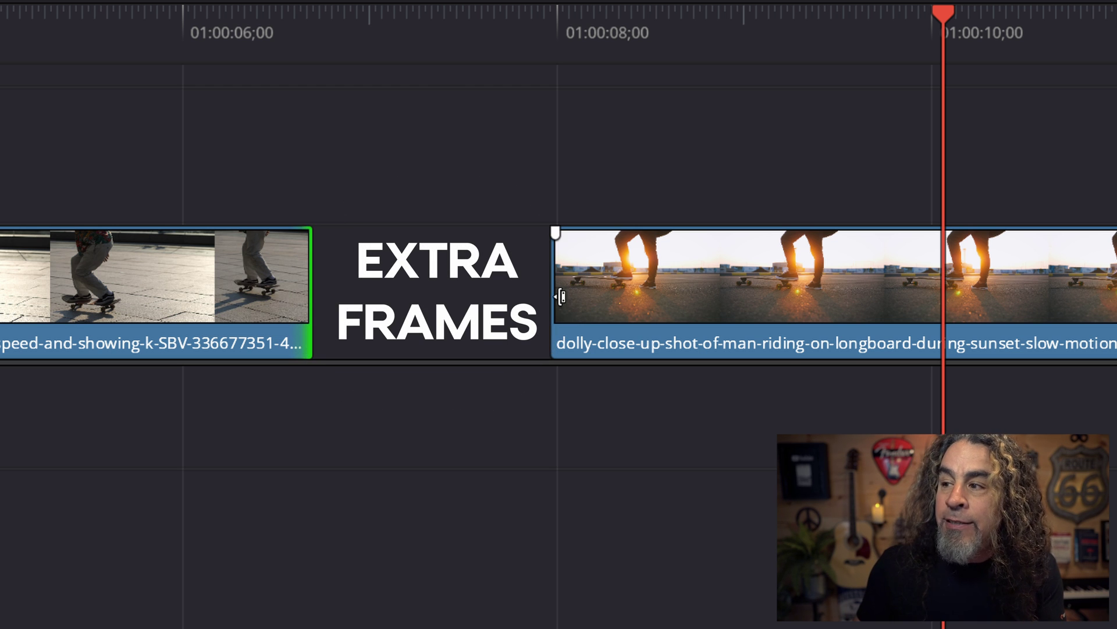
mouse_move(560, 297)
left_mouse_down()
mouse_move(608, 284)
mouse_move(763, 282)
mouse_move(774, 270)
left_mouse_up()
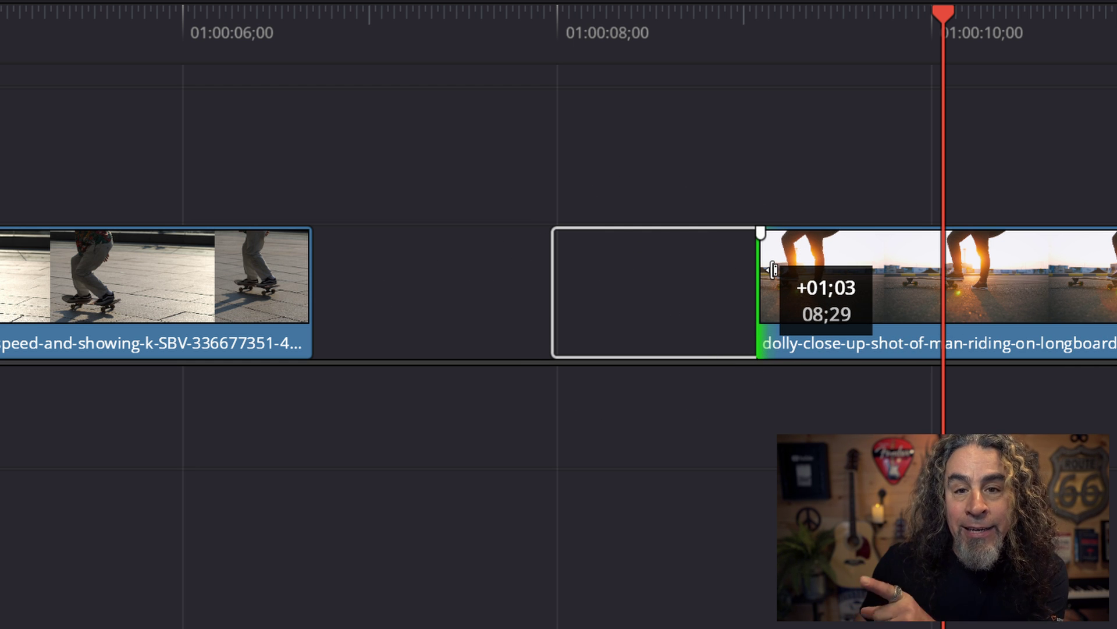
left_click_drag(774, 269, 648, 312)
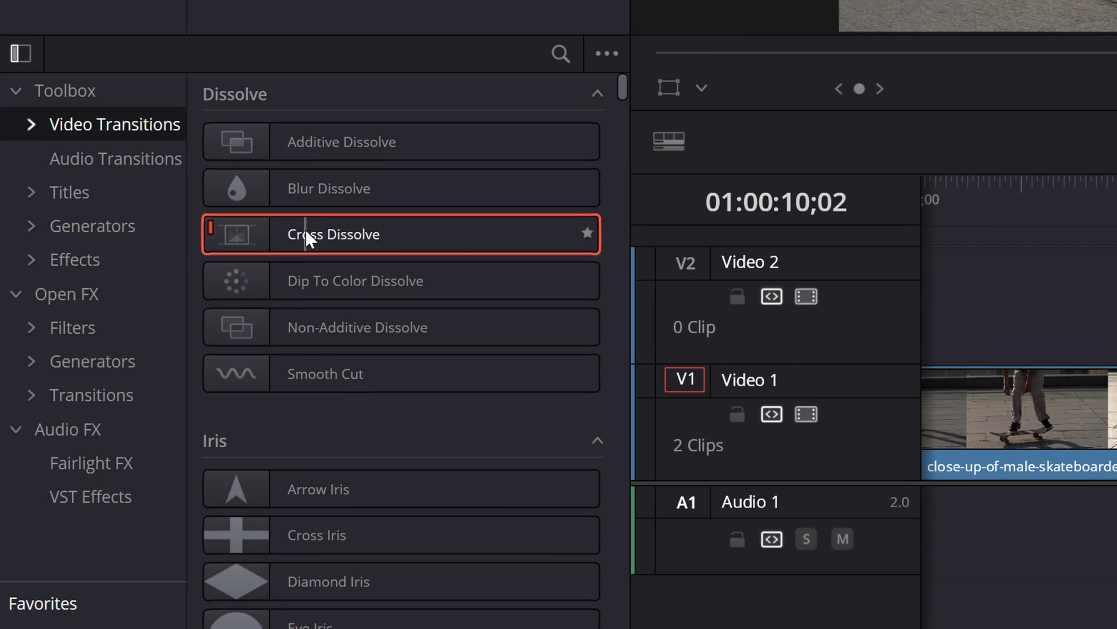
- Apply a Cross Dissolve at the cut between the two trimmed clips and lengthen it to about 2;08
left_click_drag(306, 232, 959, 424)
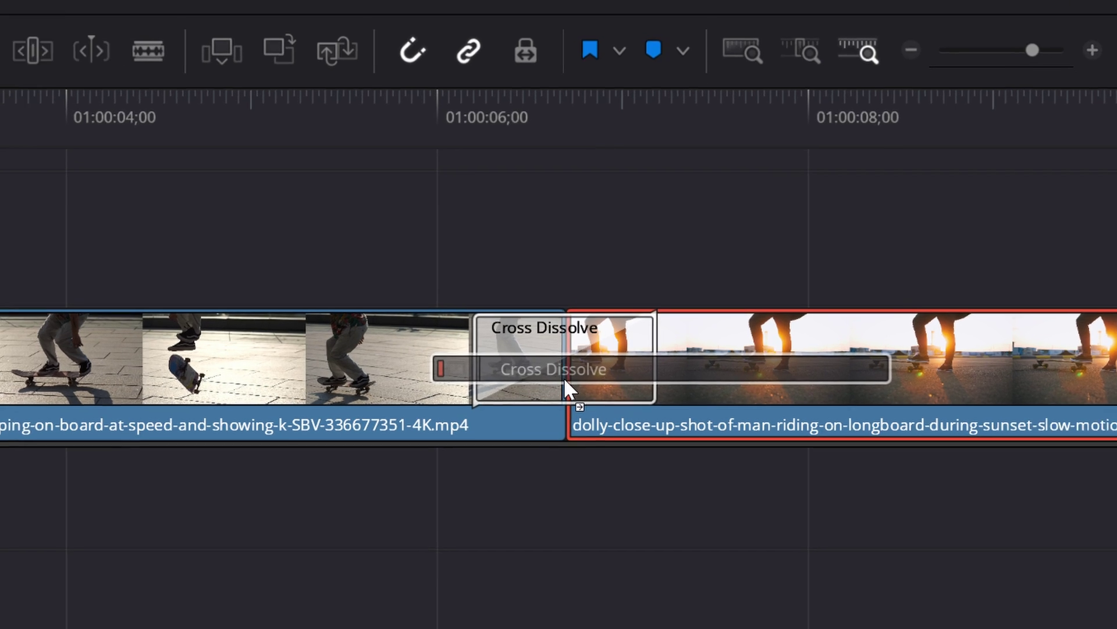
left_click_drag(565, 381, 587, 412)
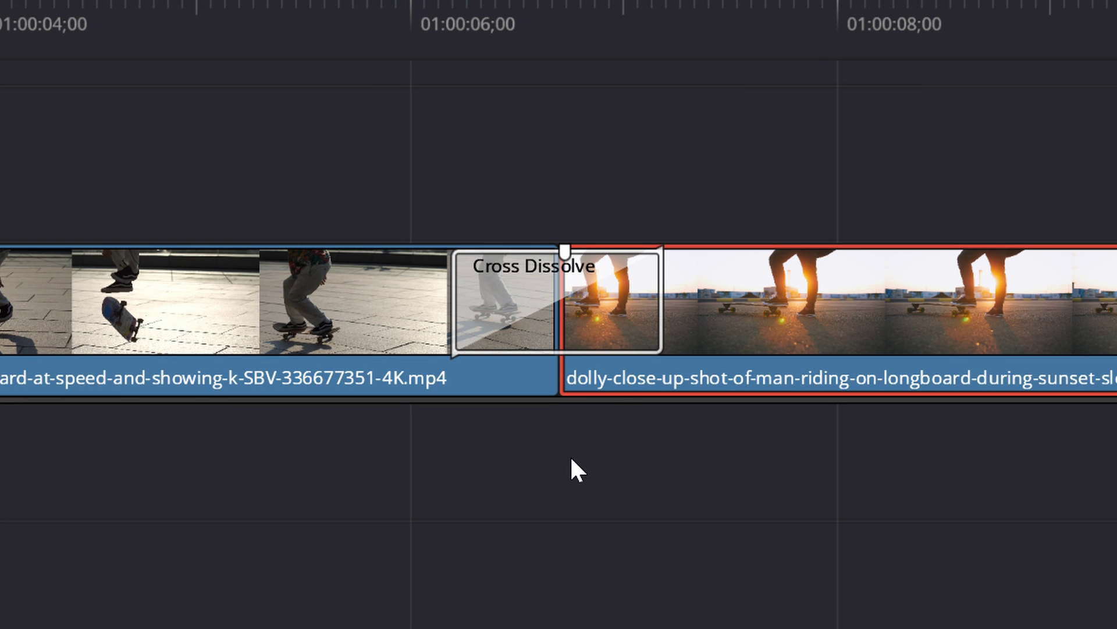
left_click_drag(659, 305, 887, 278)
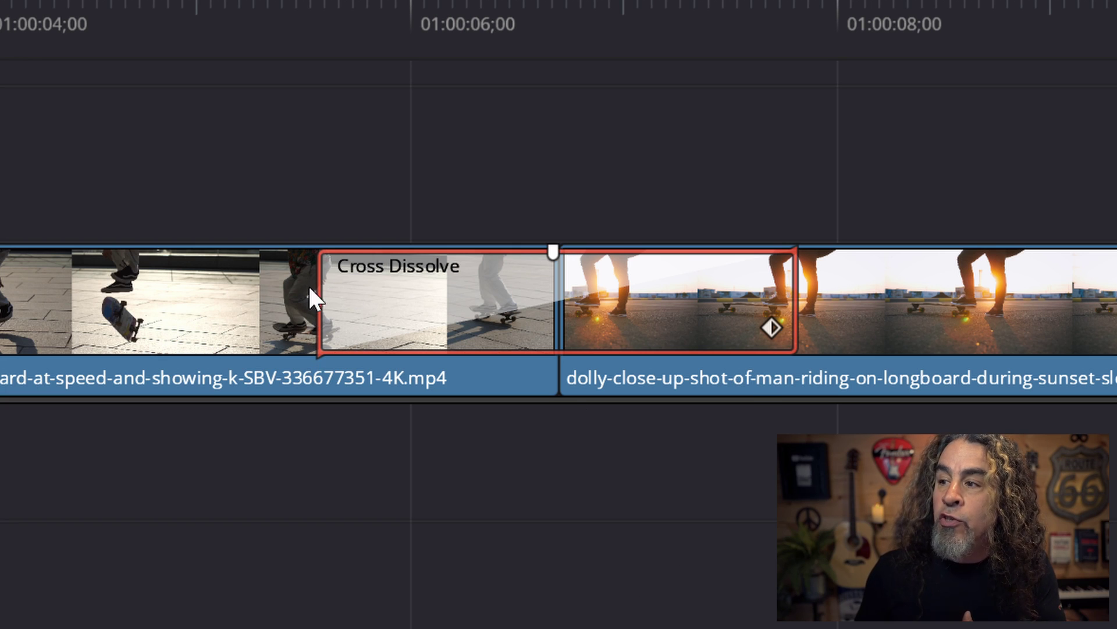
mouse_move(324, 285)
left_mouse_down()
mouse_move(466, 276)
mouse_move(316, 287)
left_mouse_up()
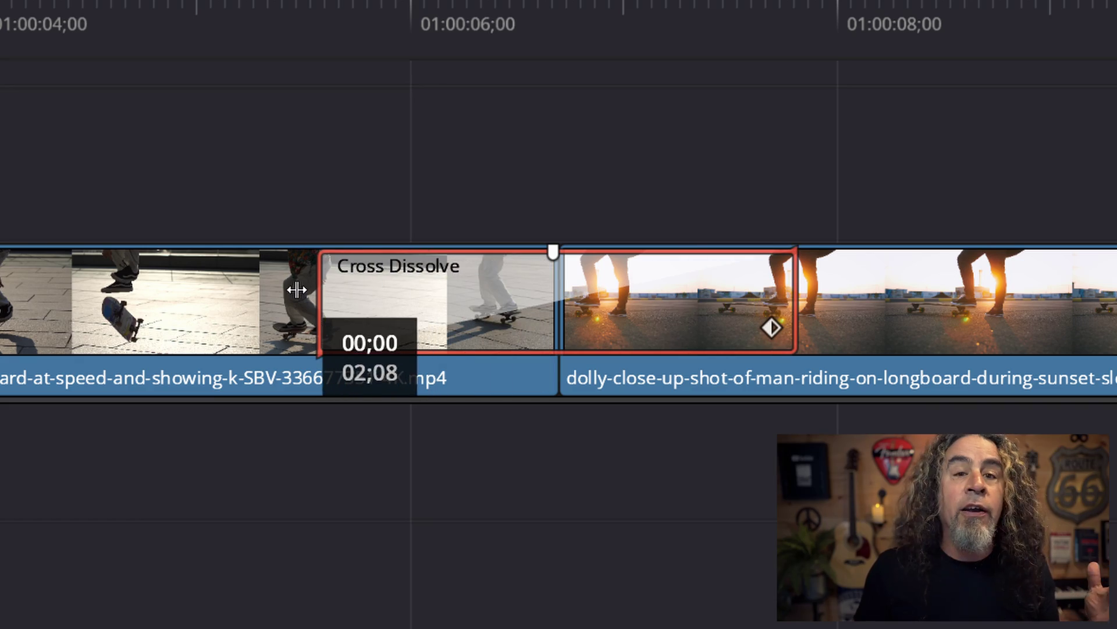
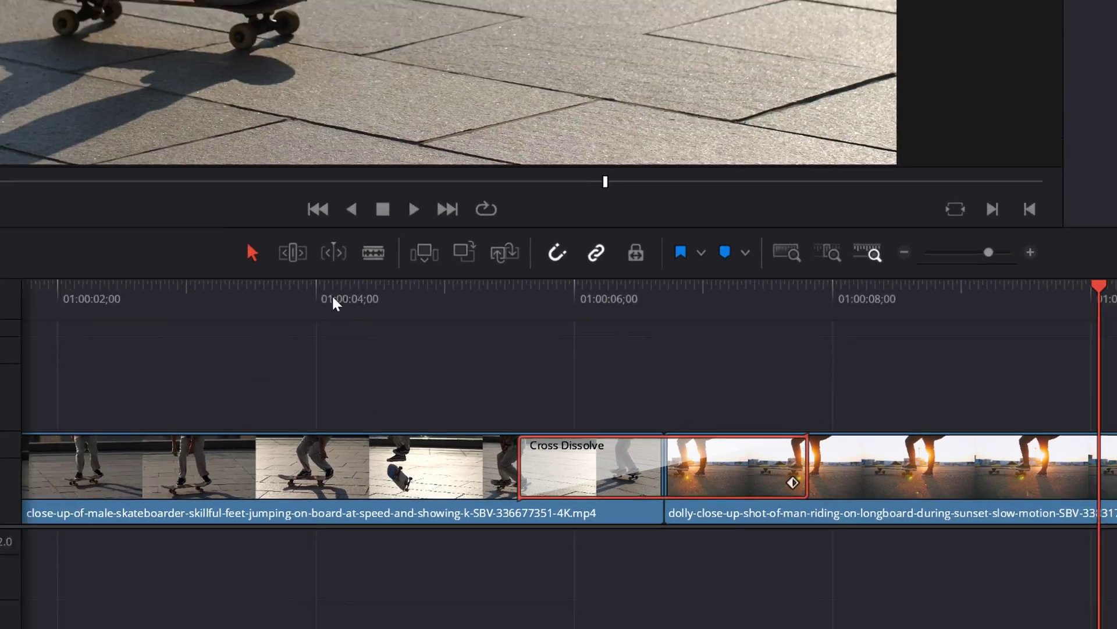
- Play the timeline from about 01:00:04;04 through the Cross Dissolve to review the transition
left_click(491, 453)
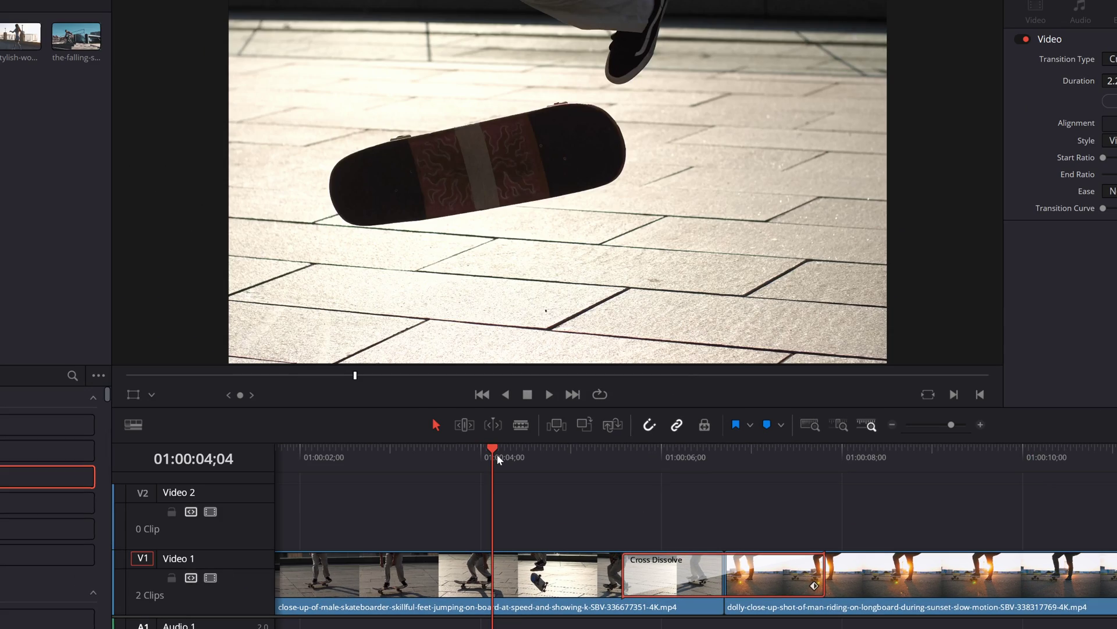
key("space")
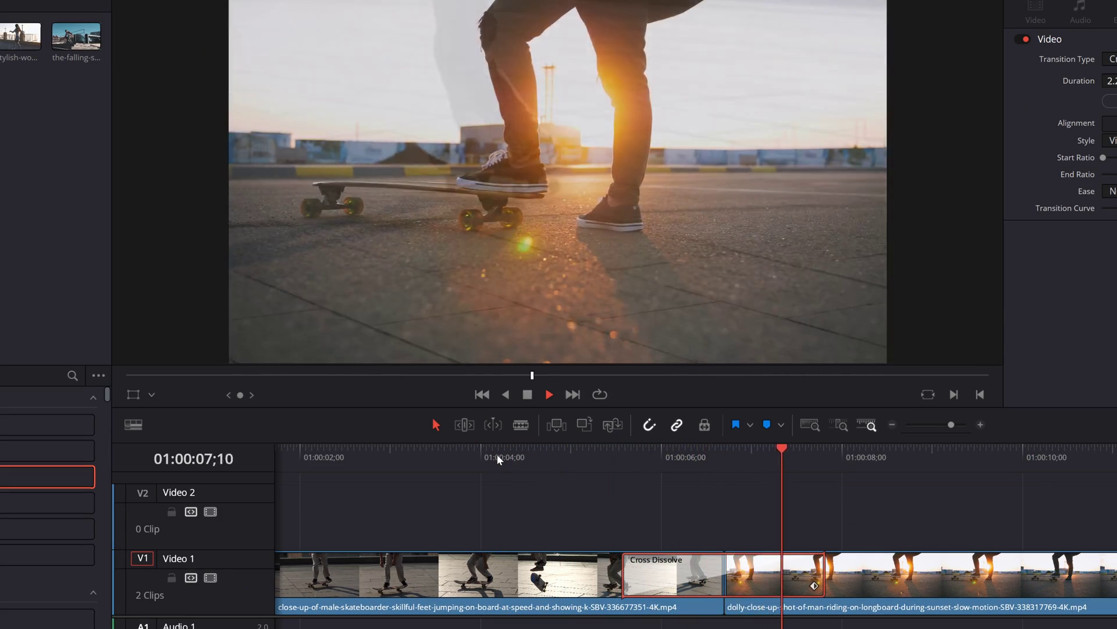
left_click(516, 458)
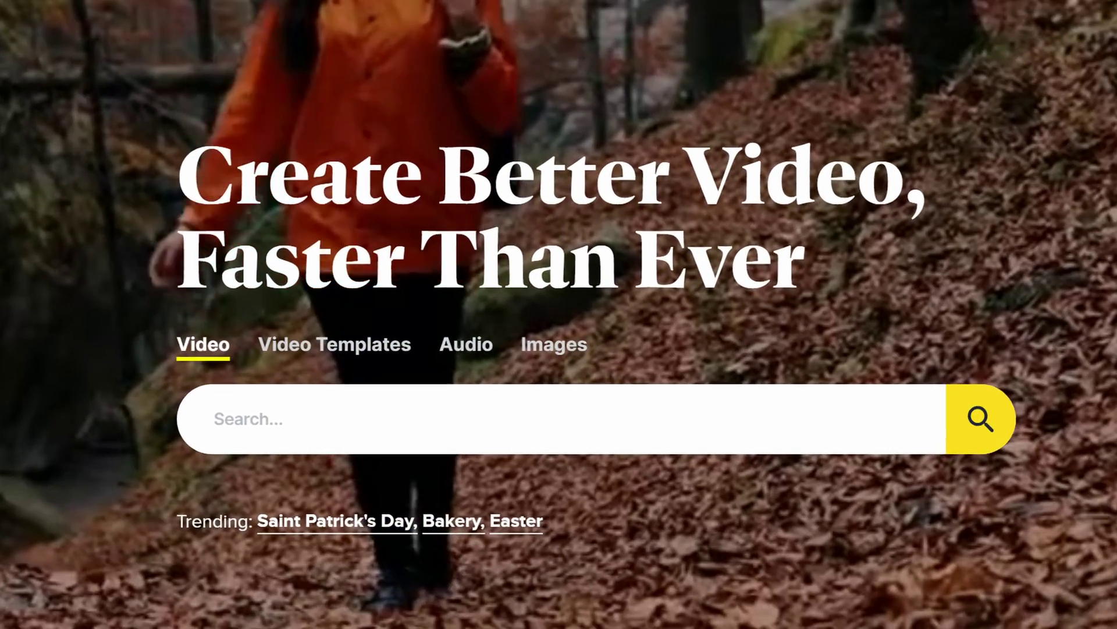
- Switch to the Storyblocks website and browse its stock library and DaVinci Resolve transition templates, including Seamless Transitions
scroll(558, 314, "down", 15)
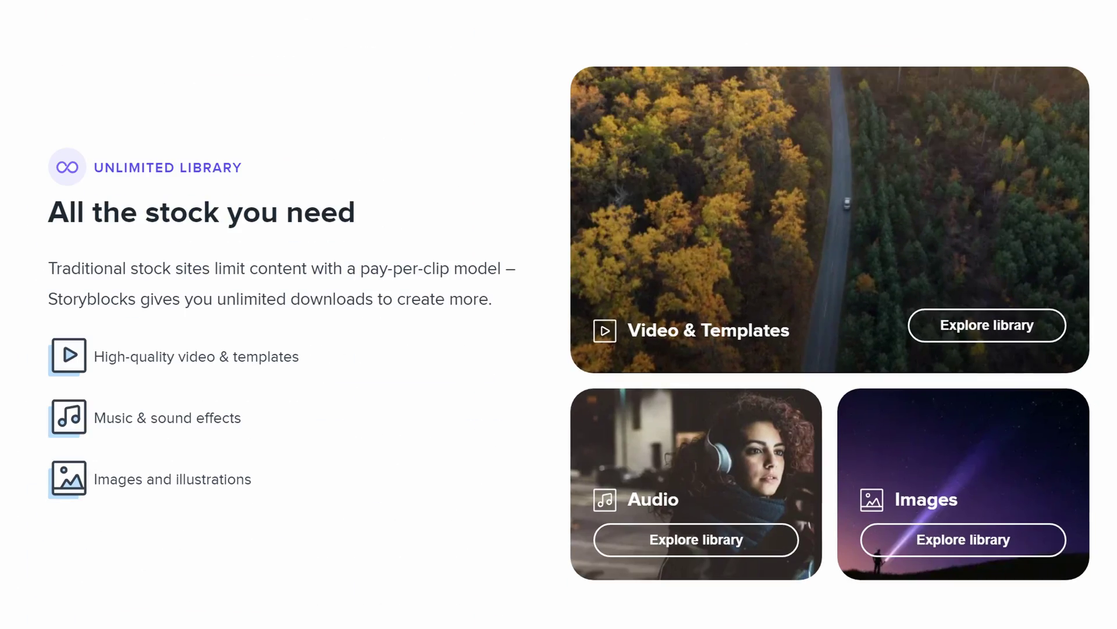
scroll(558, 314, "down", 20)
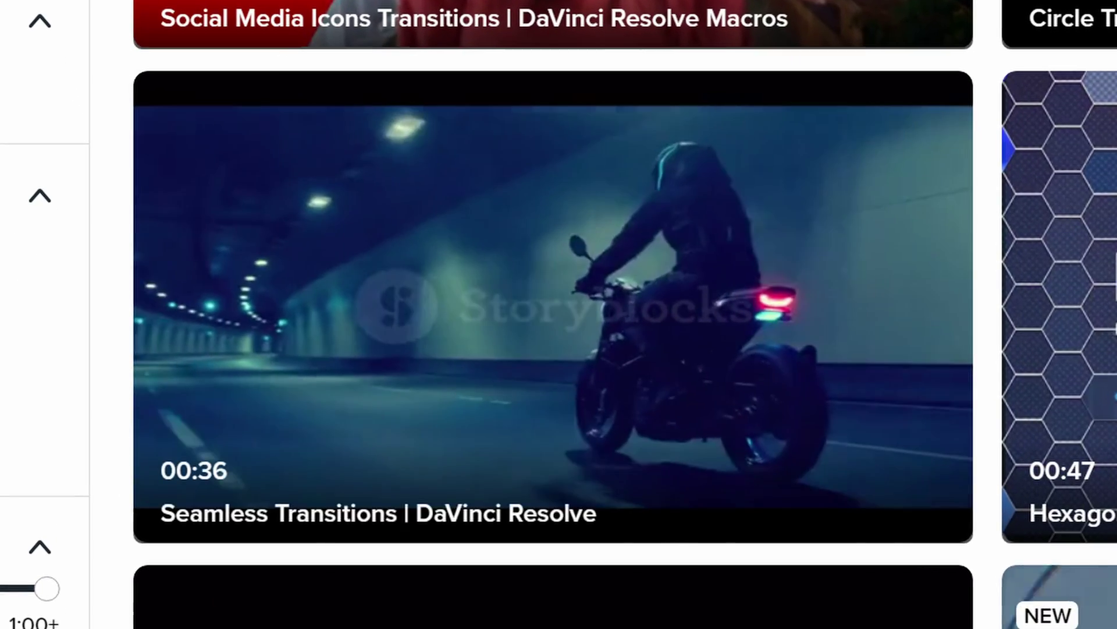
mouse_move(564, 371)
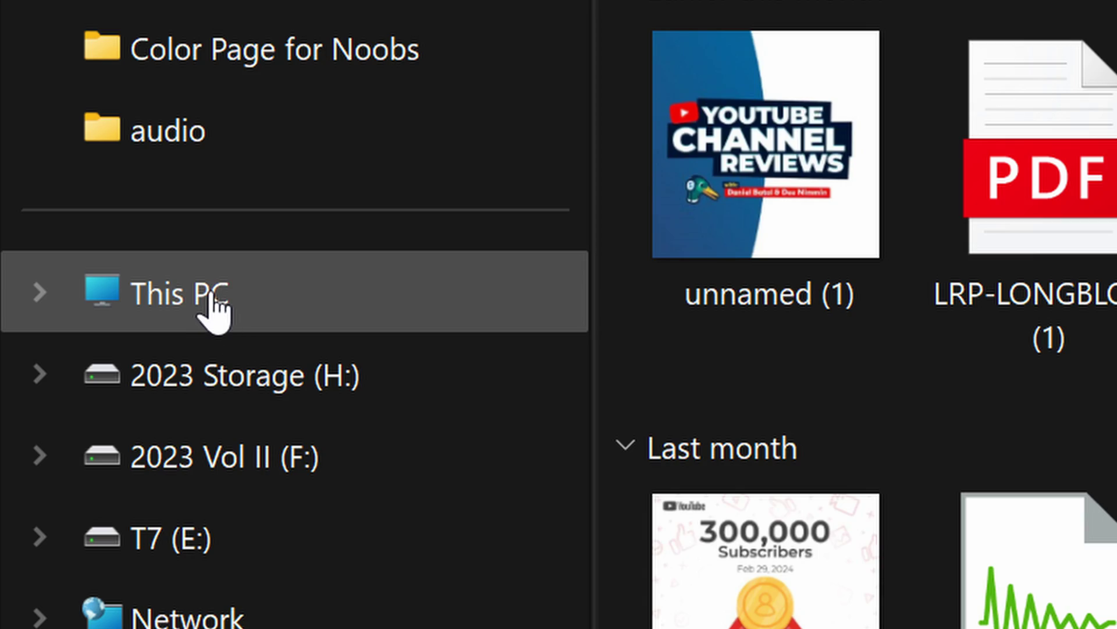
- Switch to File Explorer and open the personal user folder inside Users on the Windows (C:) drive
left_click(212, 294)
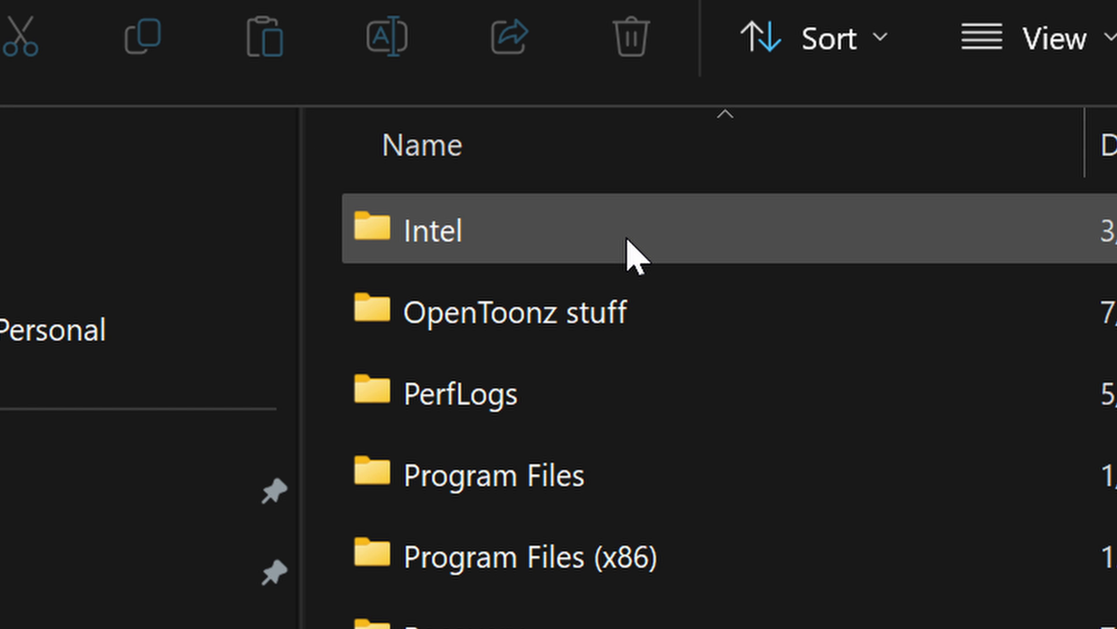
left_click(545, 529)
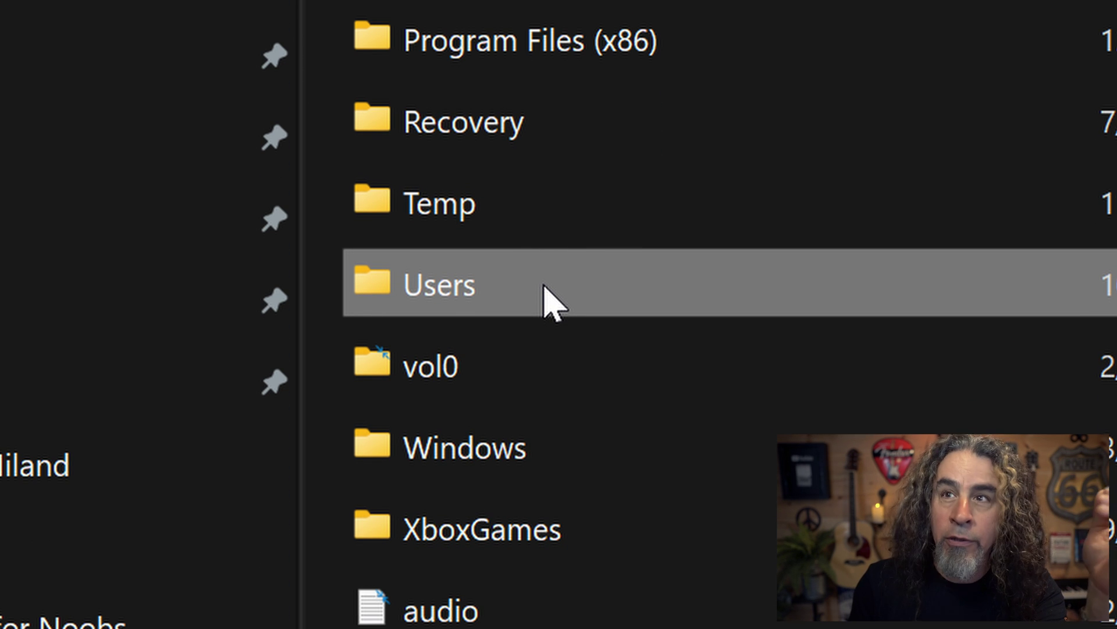
double_click(547, 300)
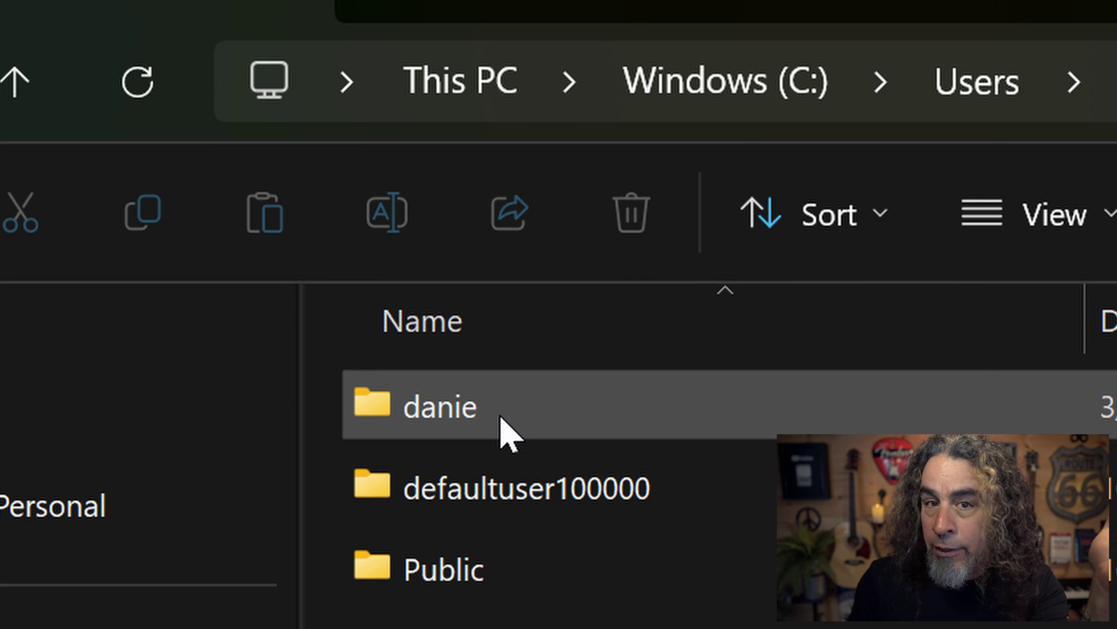
double_click(501, 416)
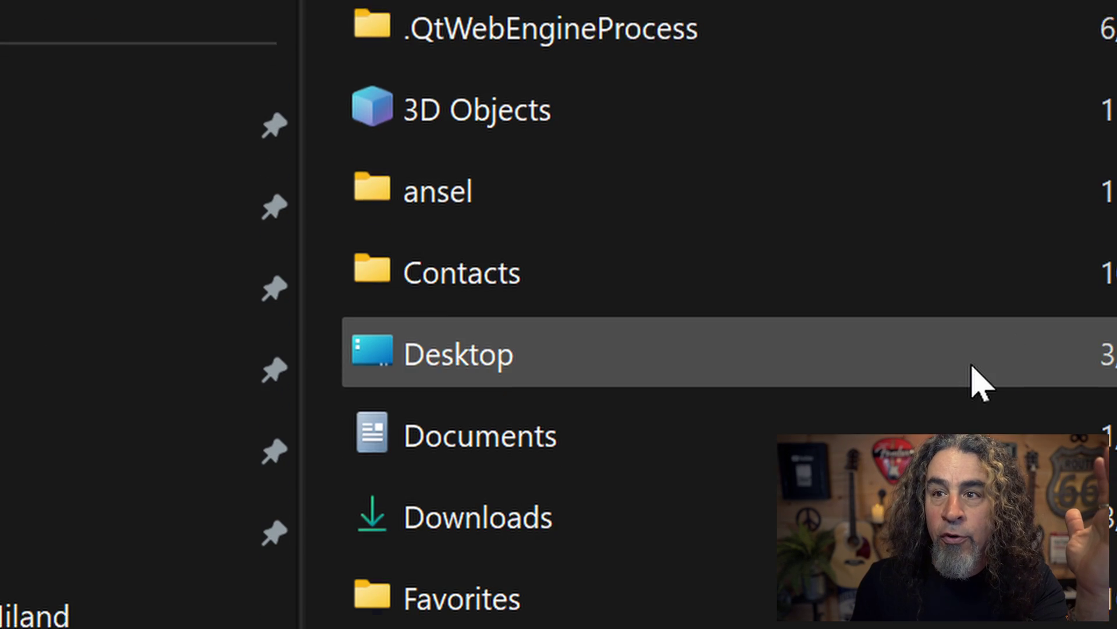
- Turn on the display of hidden items for the personal user folder
mouse_move(968, 244)
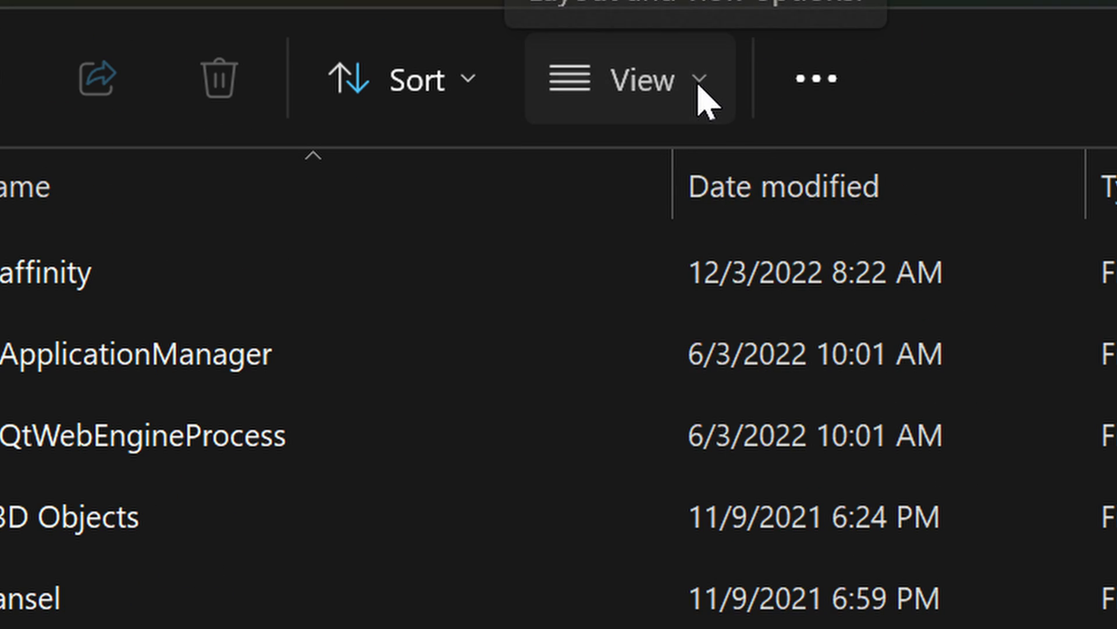
left_click(699, 95)
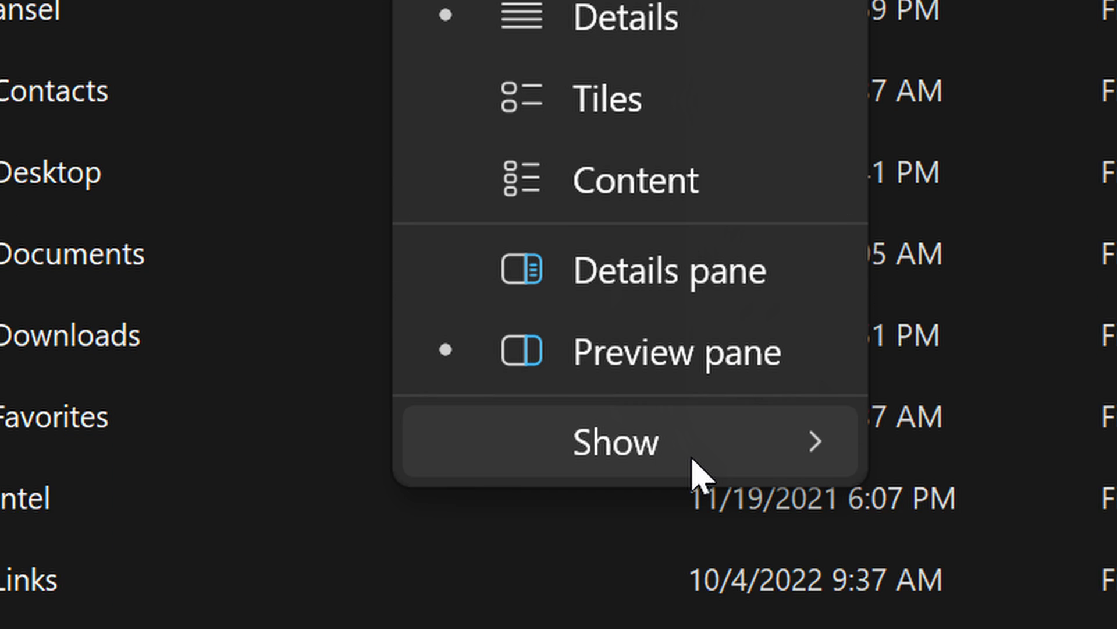
mouse_move(691, 469)
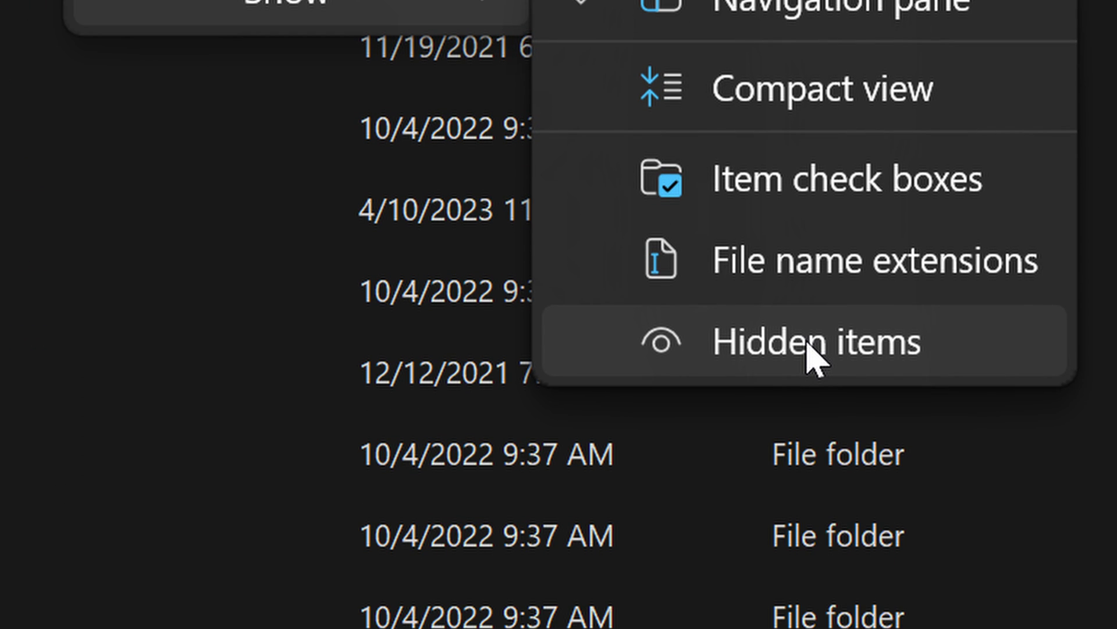
left_click(815, 343)
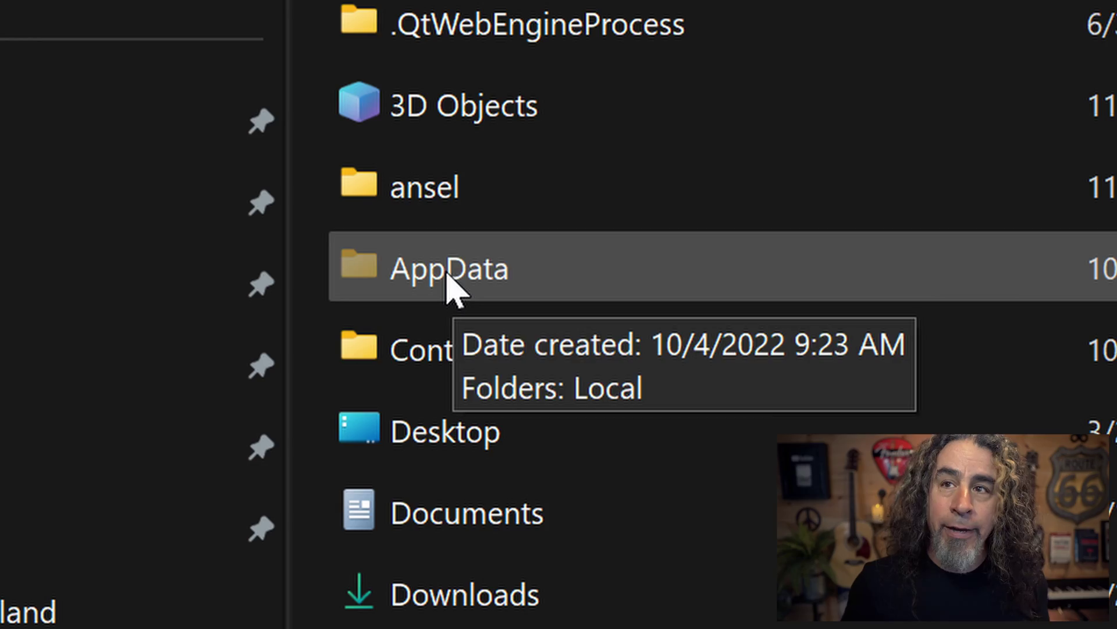
- Open the Settings folder at AppData\Roaming\Blackmagic Design\DaVinci Resolve\Support\Fusion inside the personal user folder
double_click(448, 287)
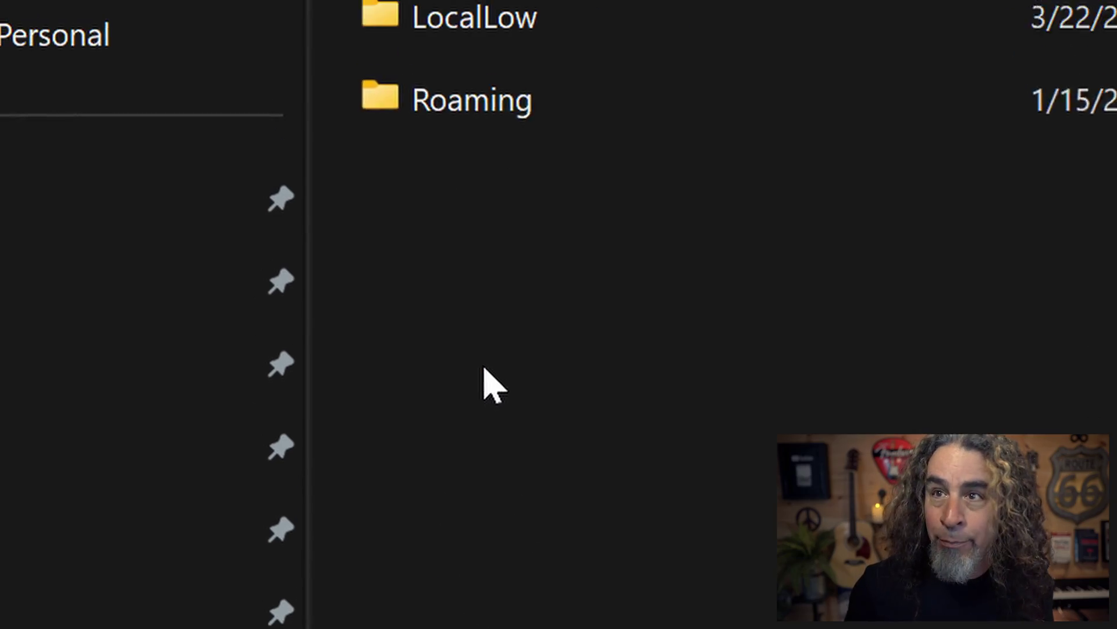
double_click(446, 94)
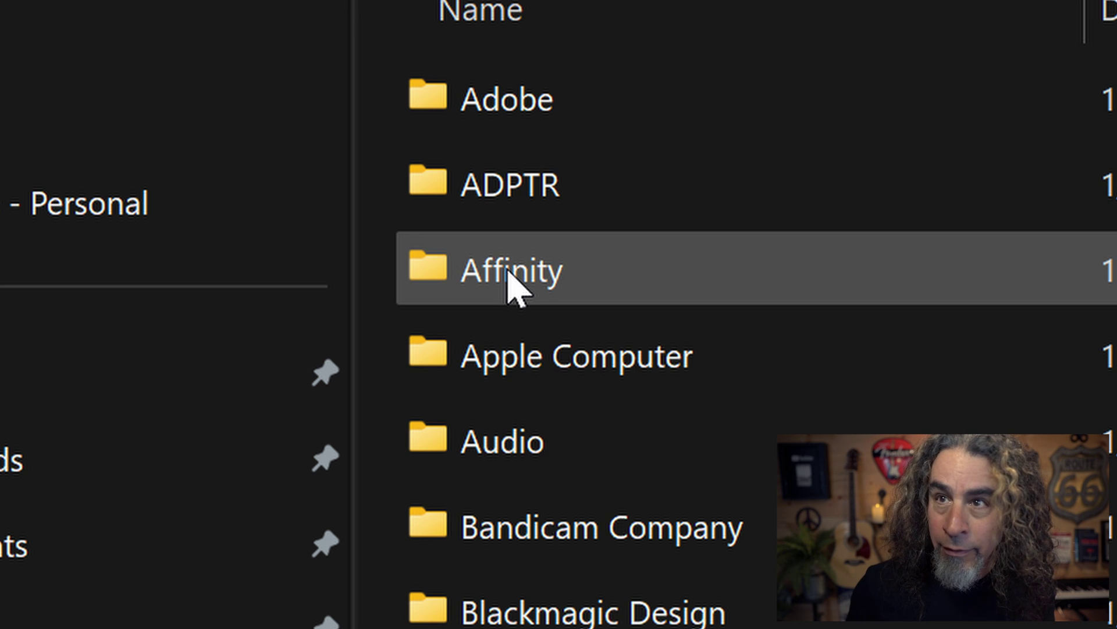
double_click(710, 299)
double_click(568, 321)
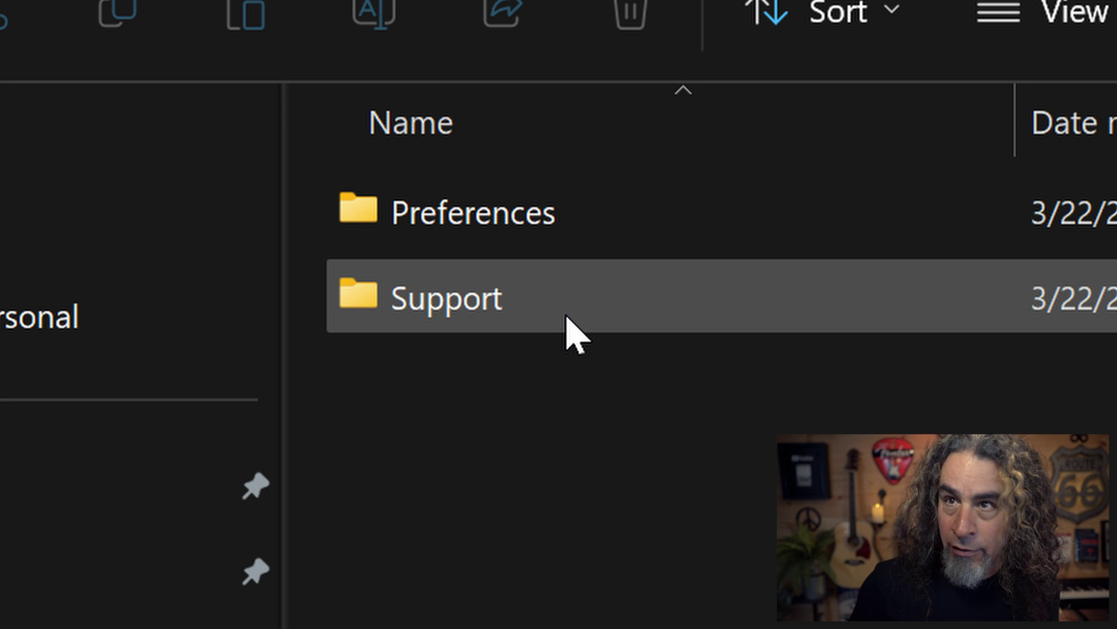
left_click(567, 316)
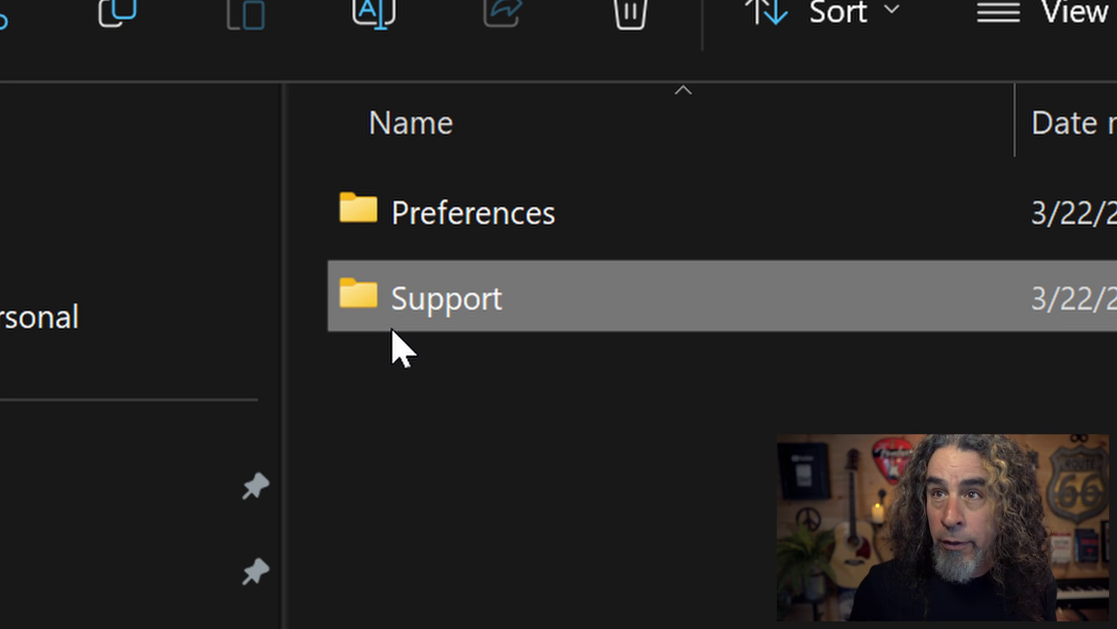
double_click(393, 326)
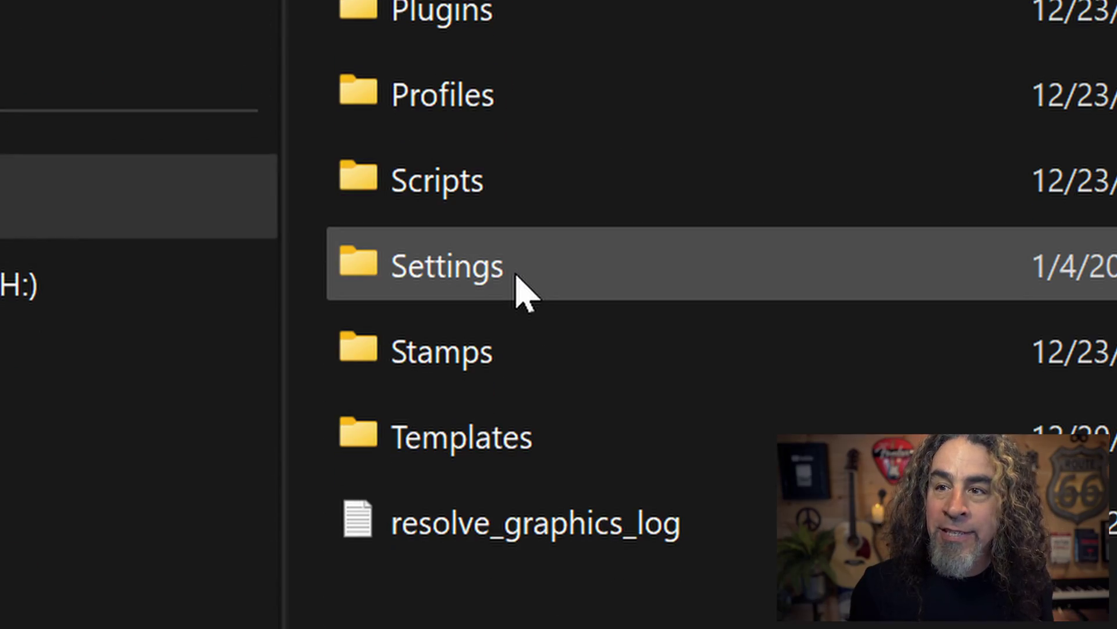
double_click(517, 271)
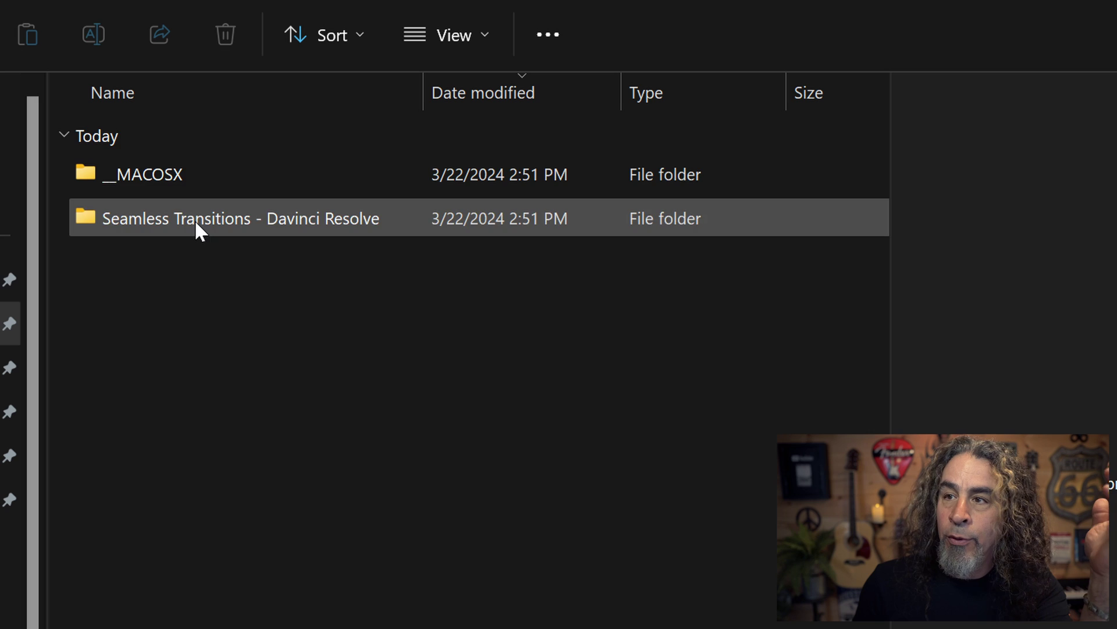
- Move all files from the Seamless Transitions folder in the downloaded Seamless Transitions - Davinci Resolve package into Fusion's Settings folder
double_click(194, 218)
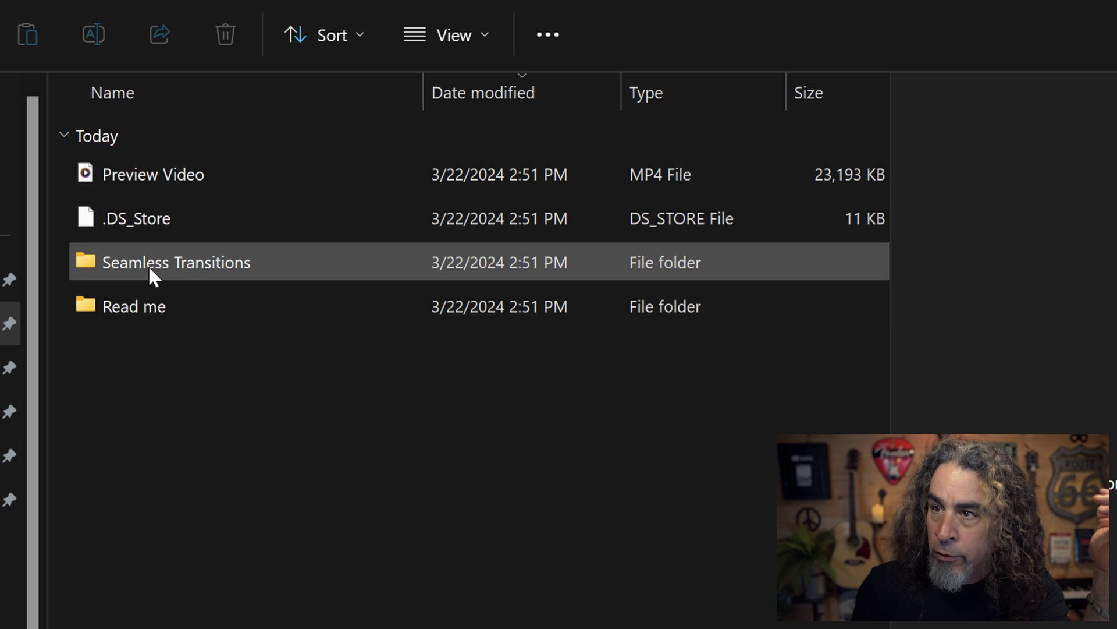
double_click(149, 265)
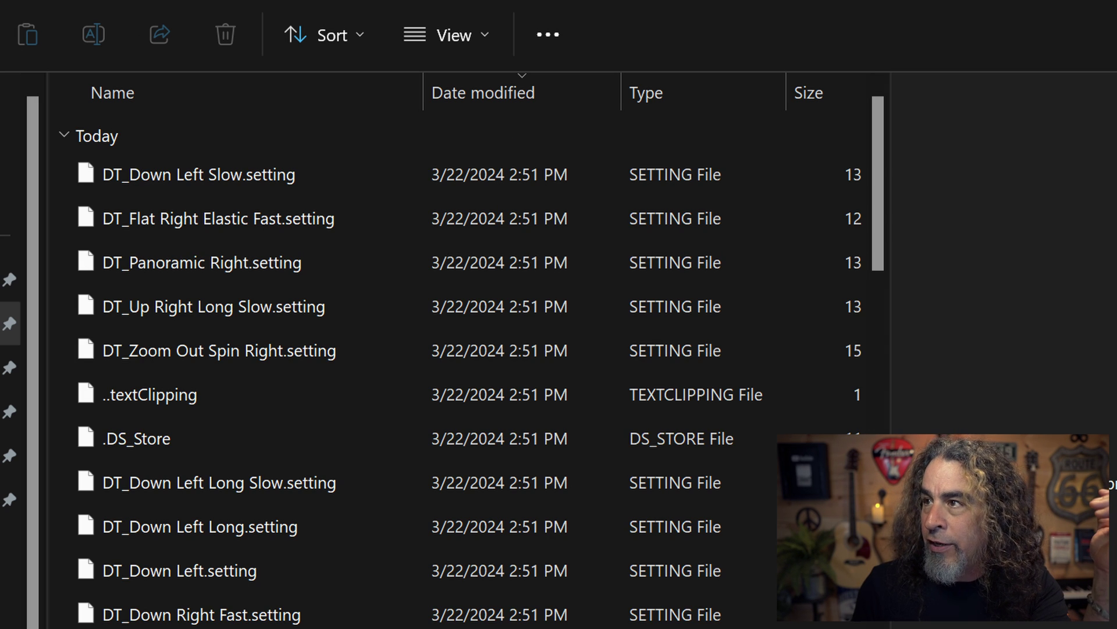
left_click(547, 34)
left_click(435, 151)
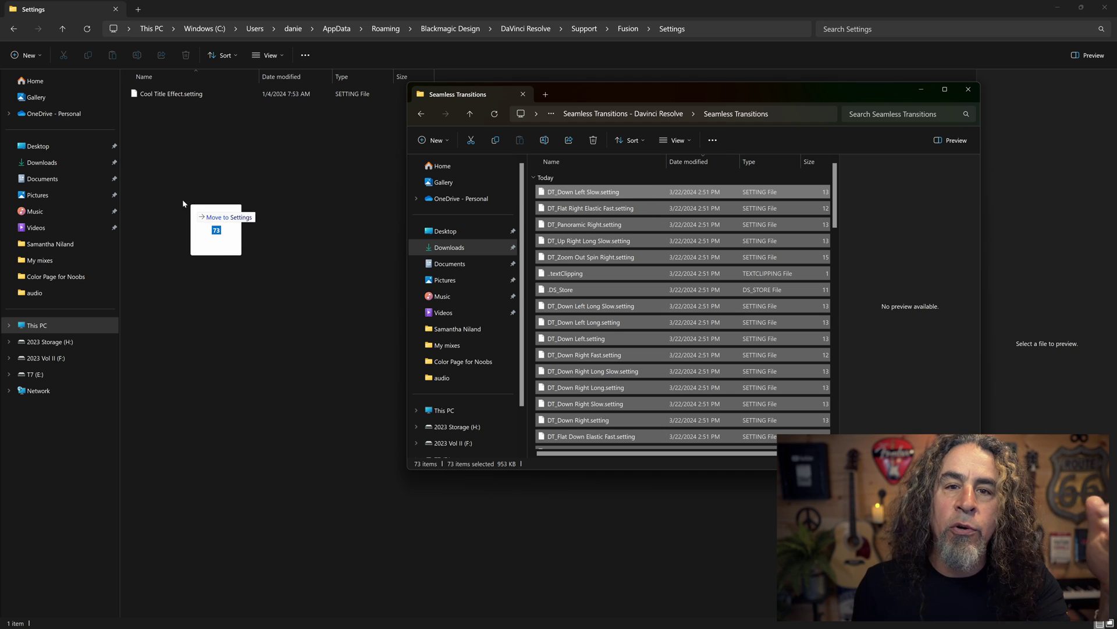
left_click_drag(150, 176, 242, 257)
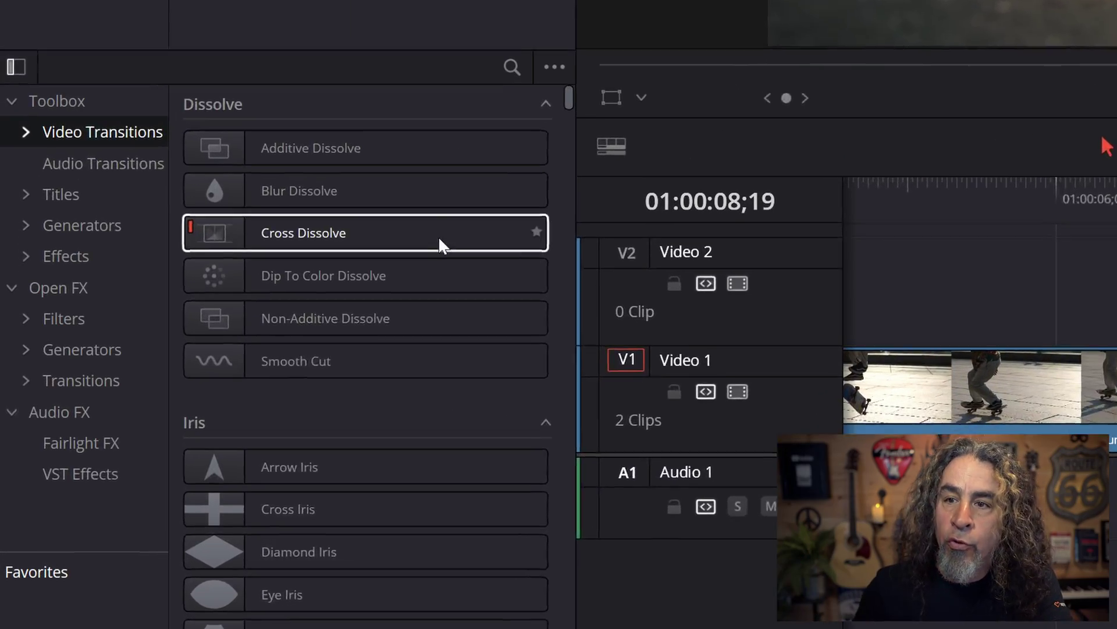
- Switch to DaVinci Resolve and apply the TZ_Zoom (Out-In) video transition to the cut between the two clips on Video 1
scroll(438, 235, "down", 15)
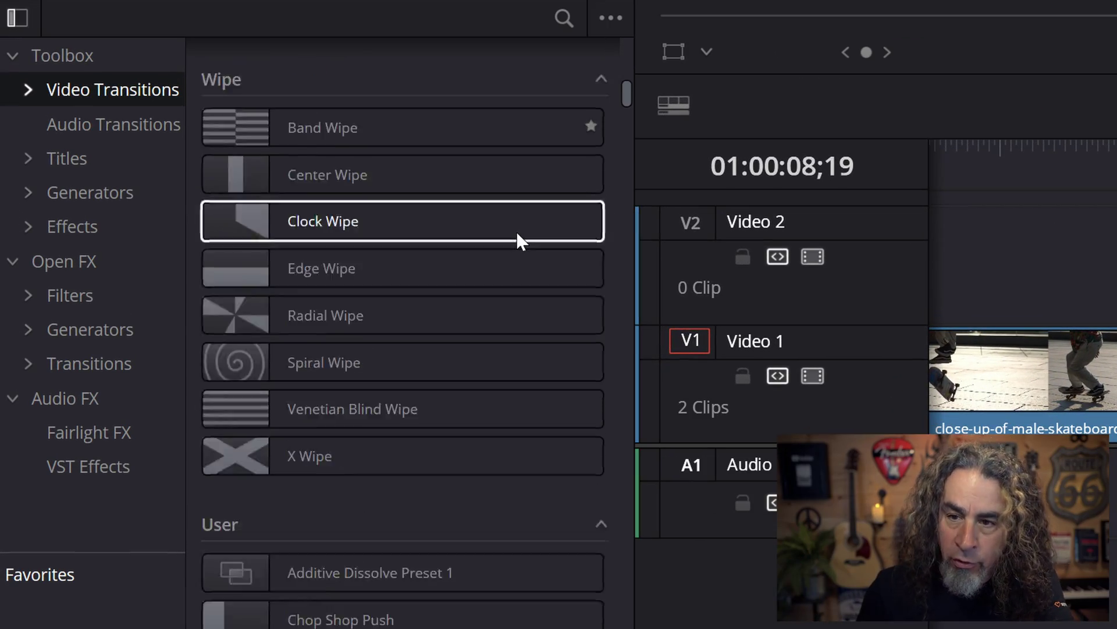
scroll(516, 231, "down", 20)
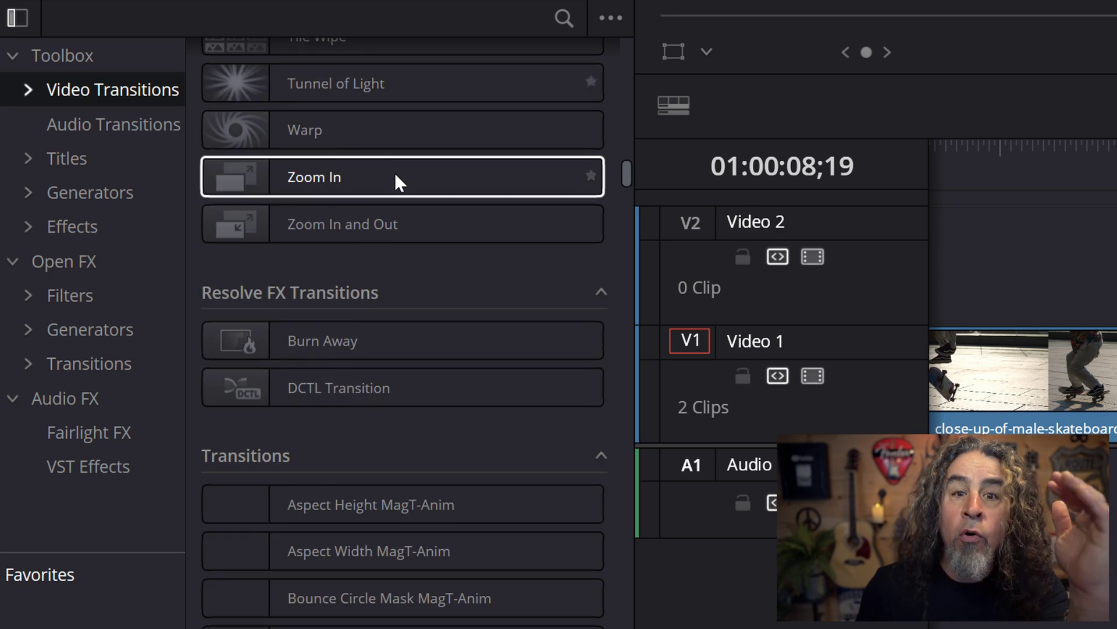
scroll(441, 201, "down", 8)
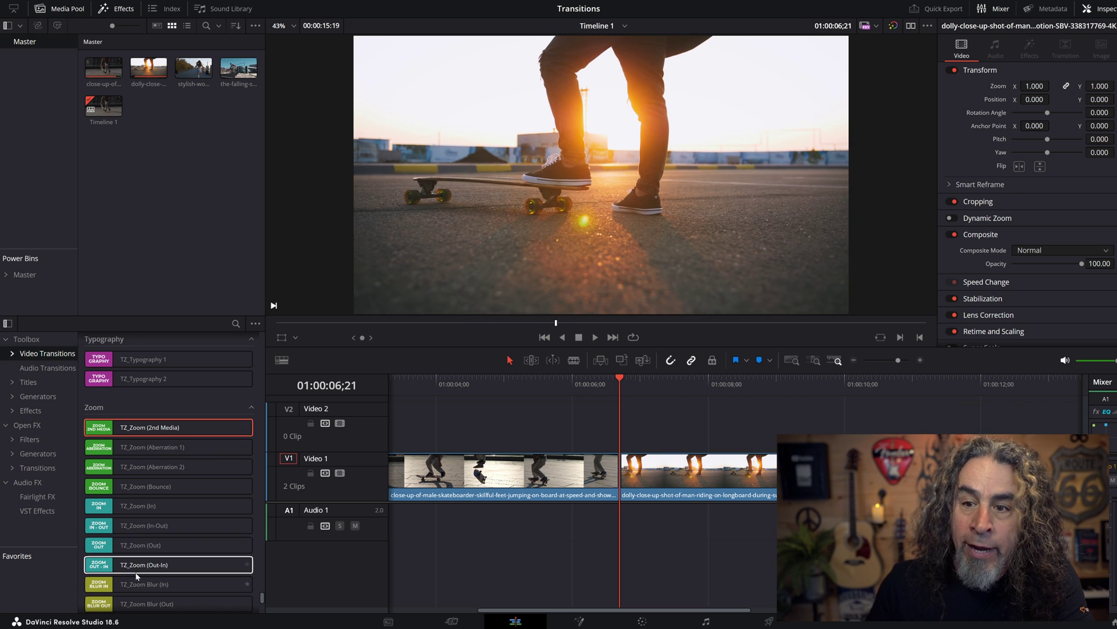
left_click_drag(137, 568, 161, 556)
left_click_drag(411, 483, 618, 479)
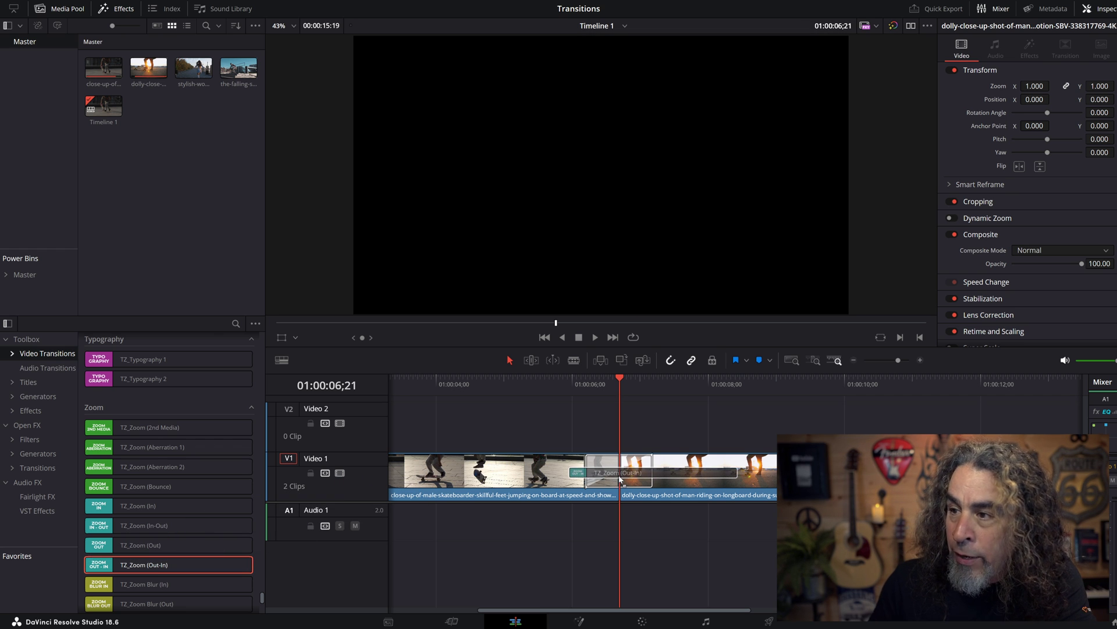
- Play the timeline from about 01:00:04;18 to review the TZ_Zoom (Out-In) transition
left_click(483, 384)
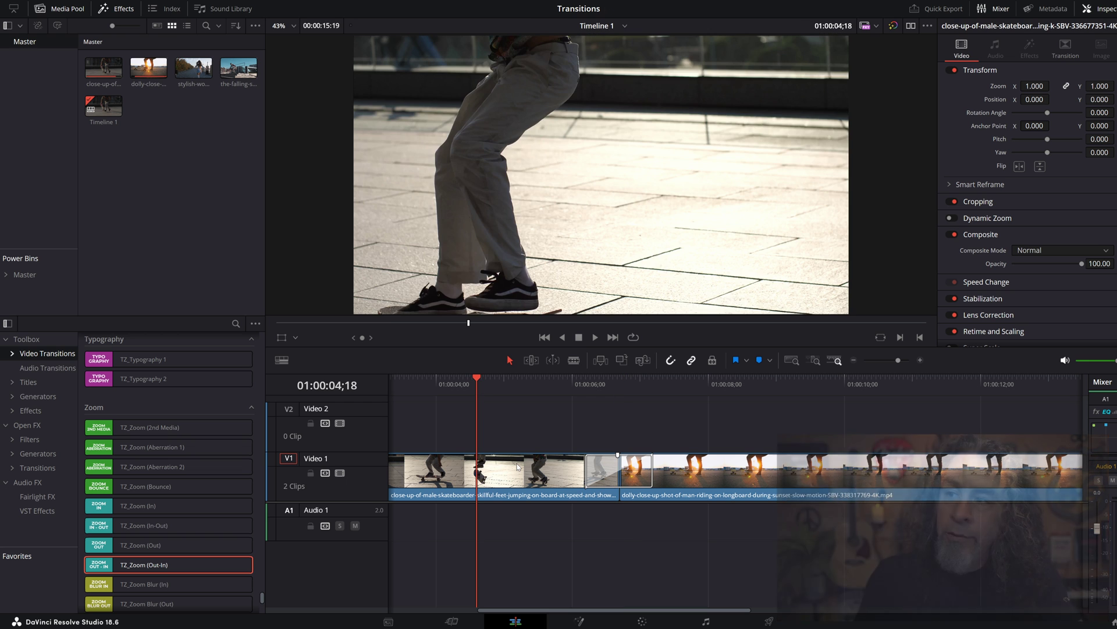
key("space")
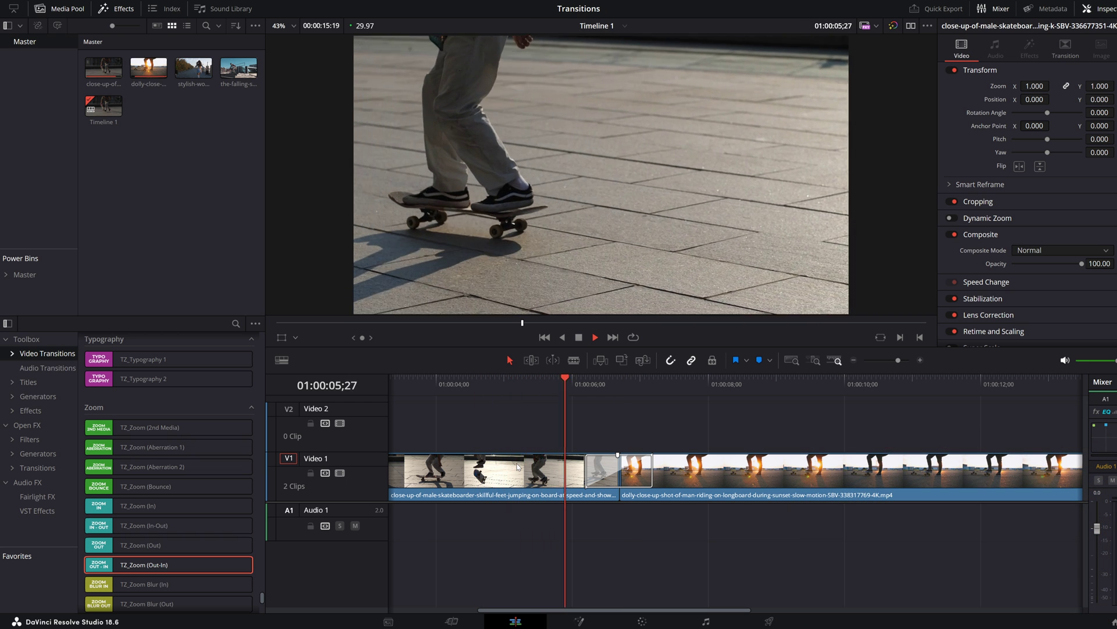